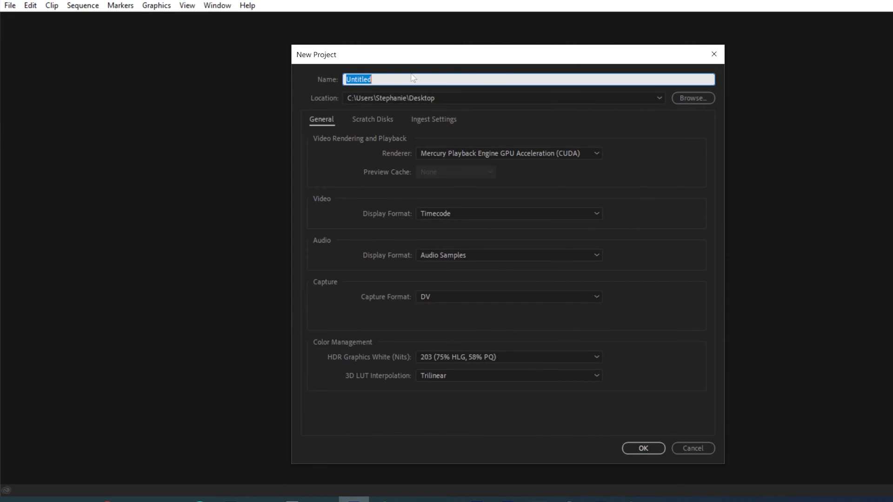
Step: Create a new project named Protein Bar Stop Motion with the default settings
type("Protein Bar Stop Motion")
left_click(648, 447)
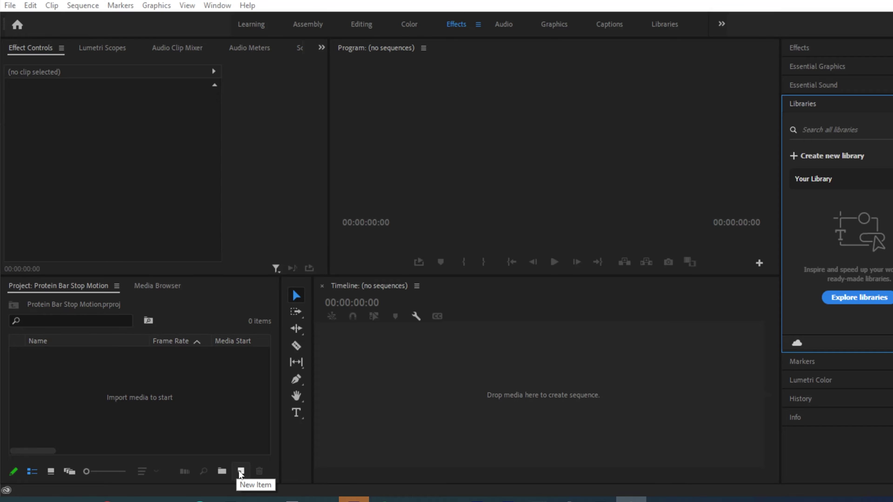
Step: Start a new sequence named Protein Bar and look through the custom sequence presets
left_click(241, 472)
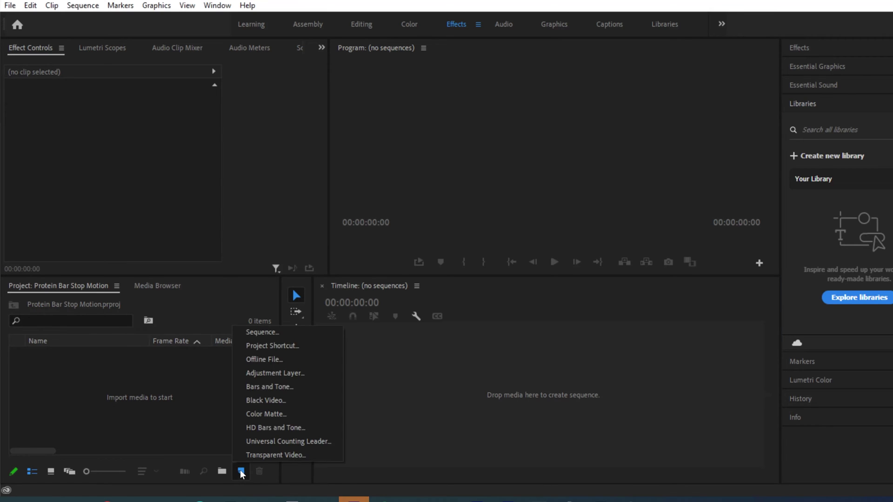
left_click(268, 334)
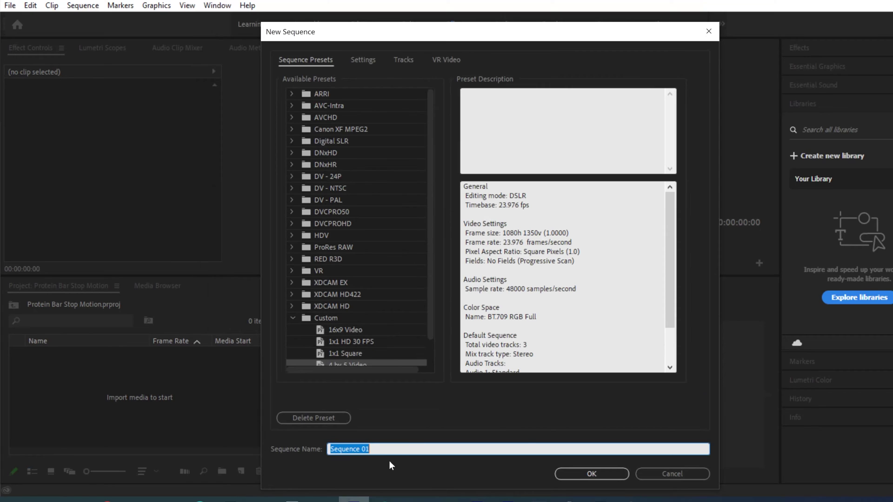
type("Protein Bar")
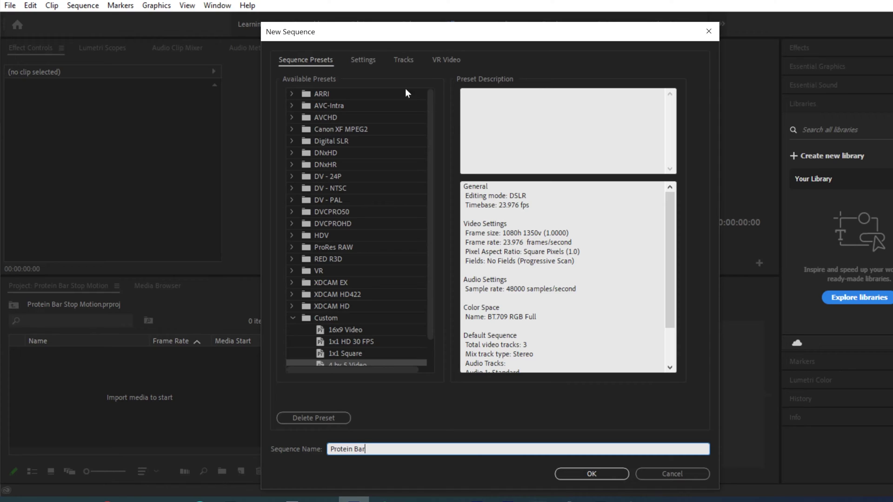
left_click_drag(431, 153, 428, 180)
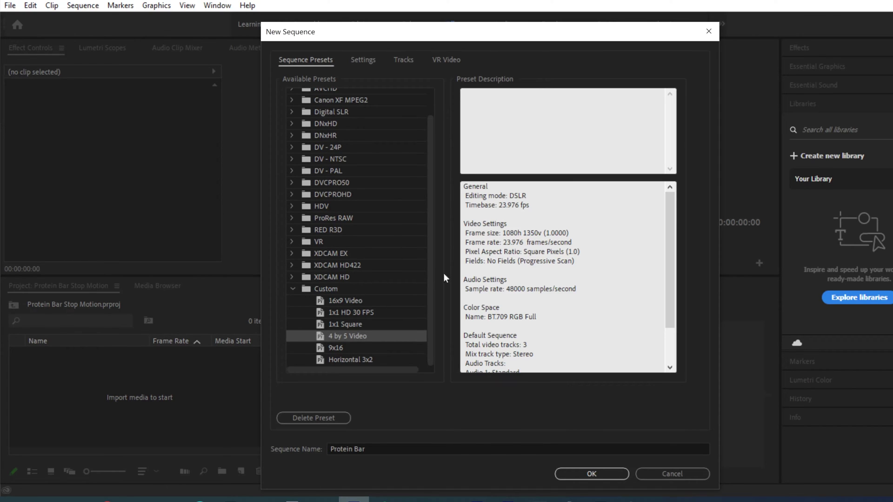
left_click_drag(428, 267, 431, 221)
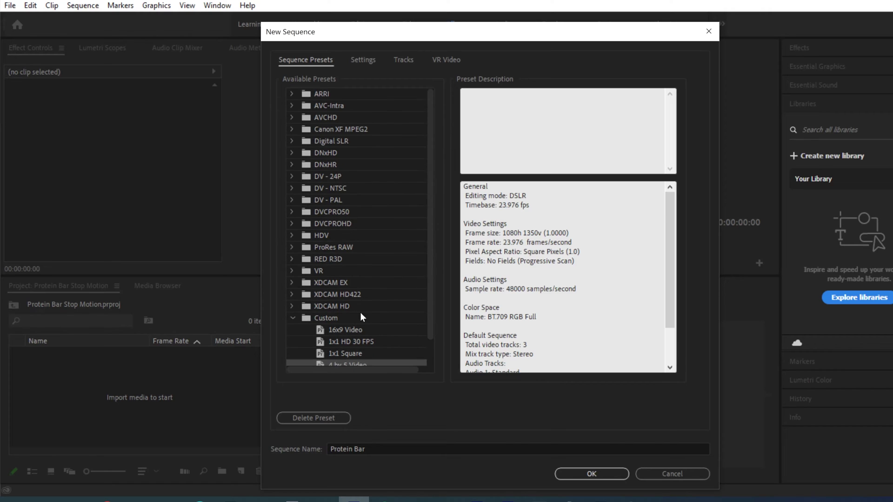
Step: Set the new sequence's vertical frame size to 1920 pixels and create the sequence
left_click(360, 60)
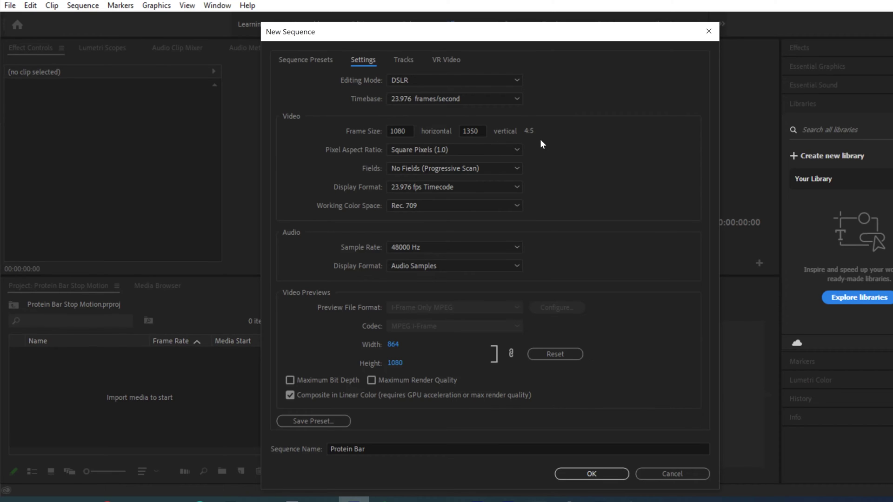
left_click_drag(484, 131, 447, 132)
type("1920")
left_click(559, 121)
left_click(581, 475)
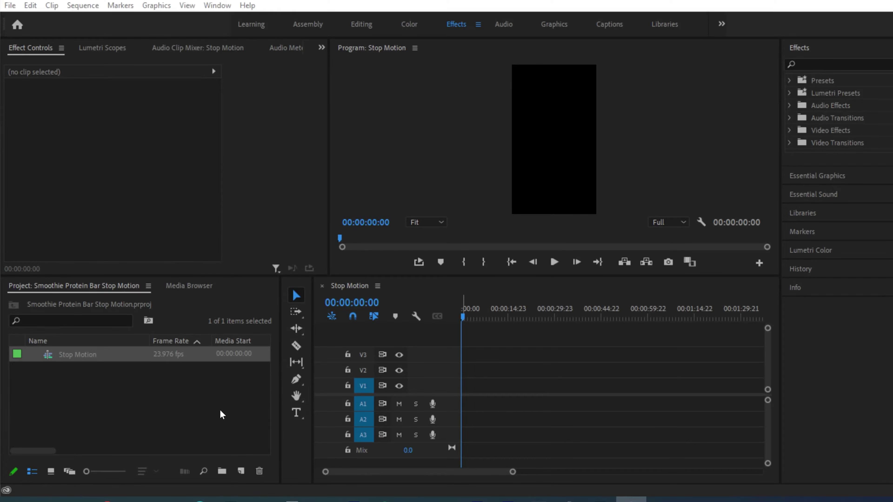
left_click(240, 471)
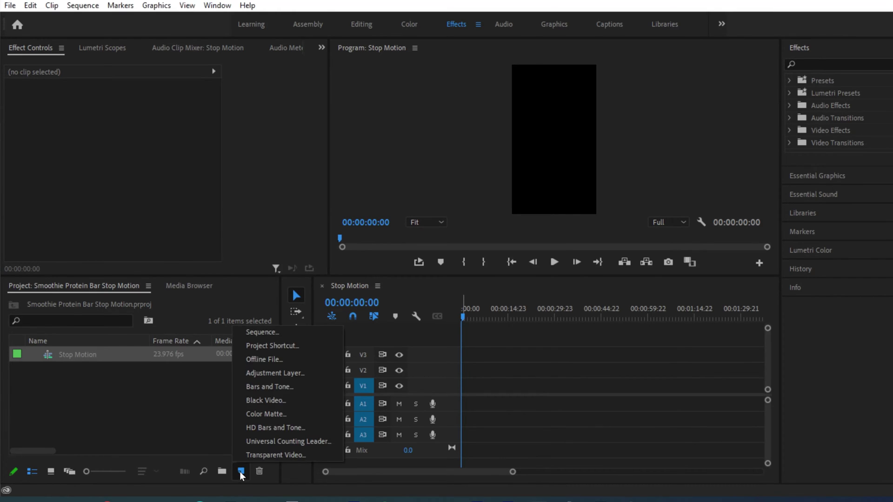
left_click(279, 333)
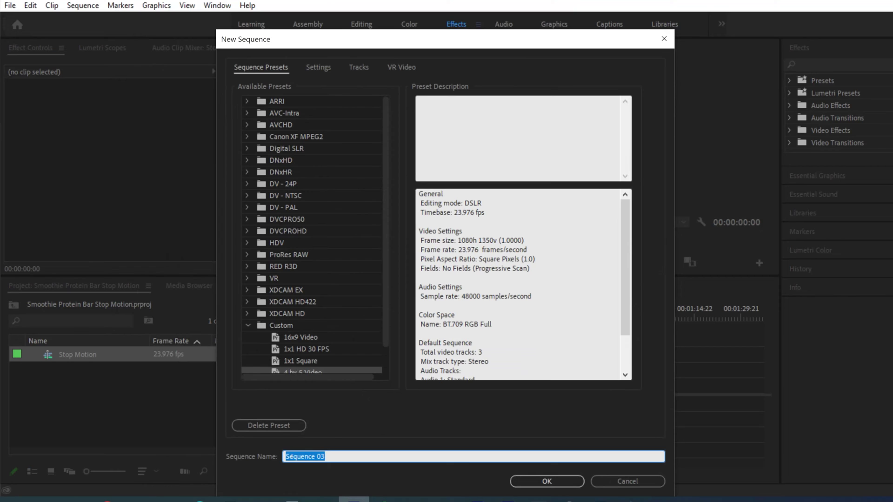
left_click(318, 68)
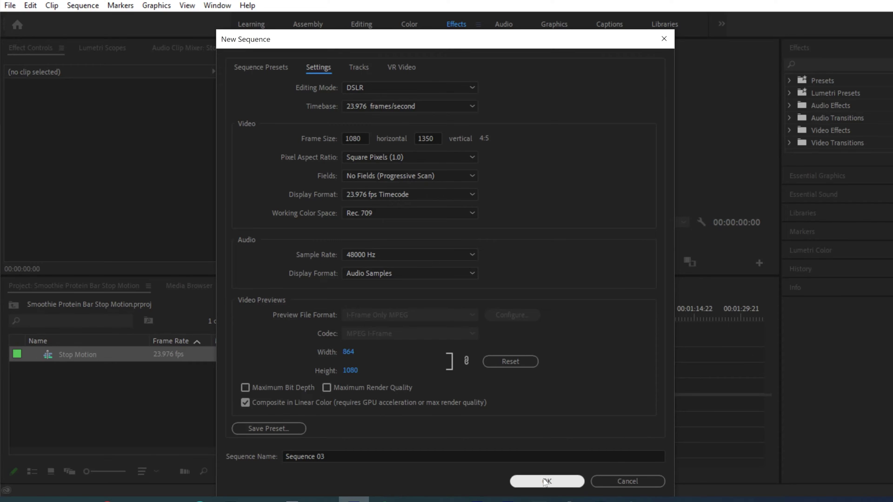
left_click(622, 481)
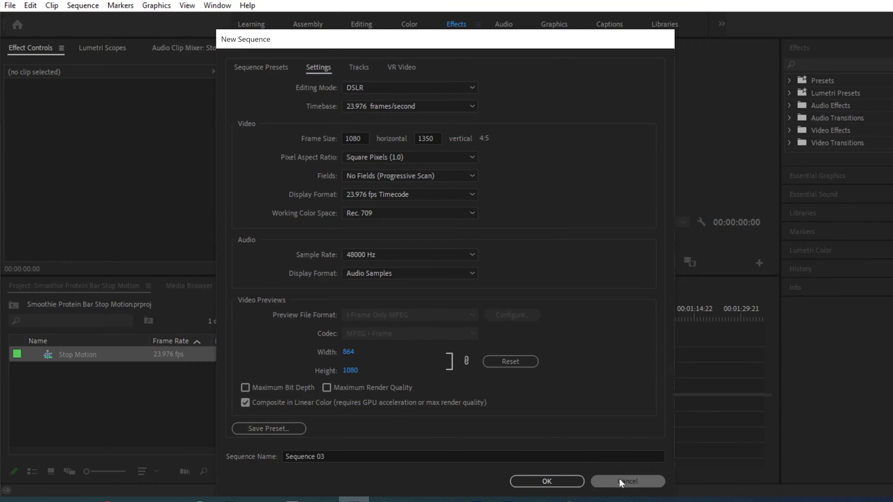
Step: Switch to File Explorer and import all 22 stop-motion JPG images from the Stop Motion folder into the Premiere Pro project
left_click(631, 500)
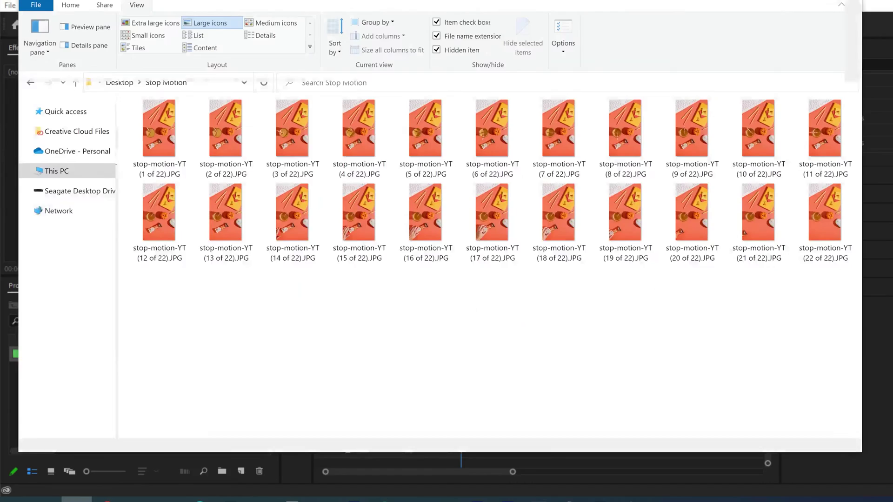
left_click_drag(575, 5, 831, 63)
left_click_drag(611, 72, 614, 71)
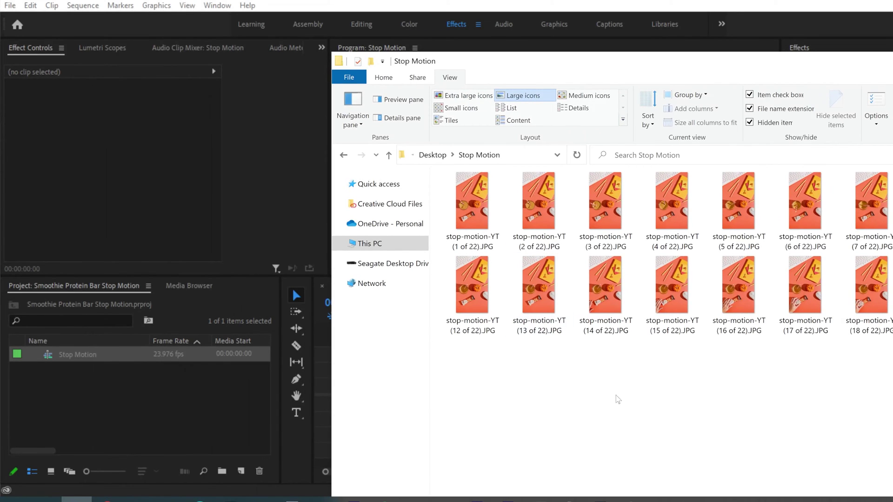
key("ctrl+a")
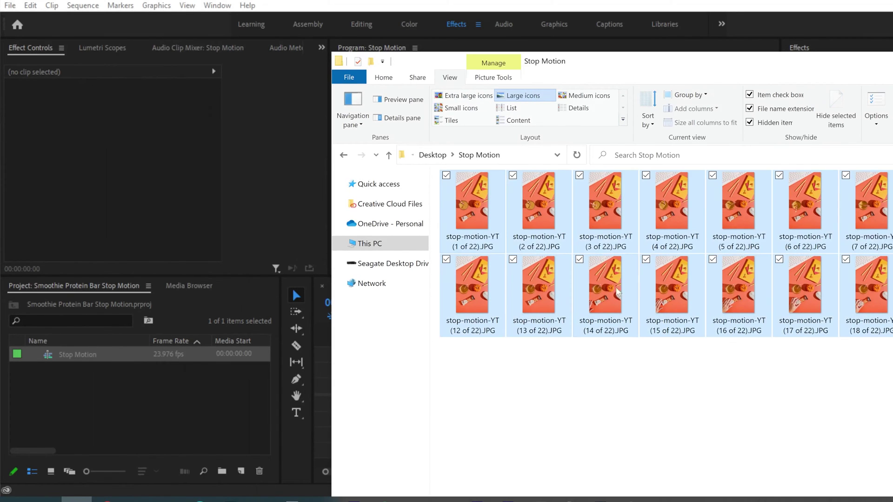
left_click_drag(481, 205, 130, 434)
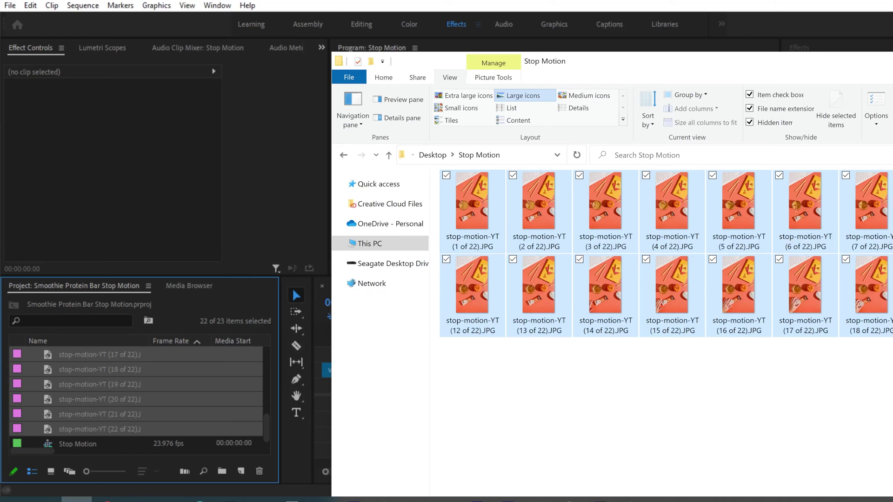
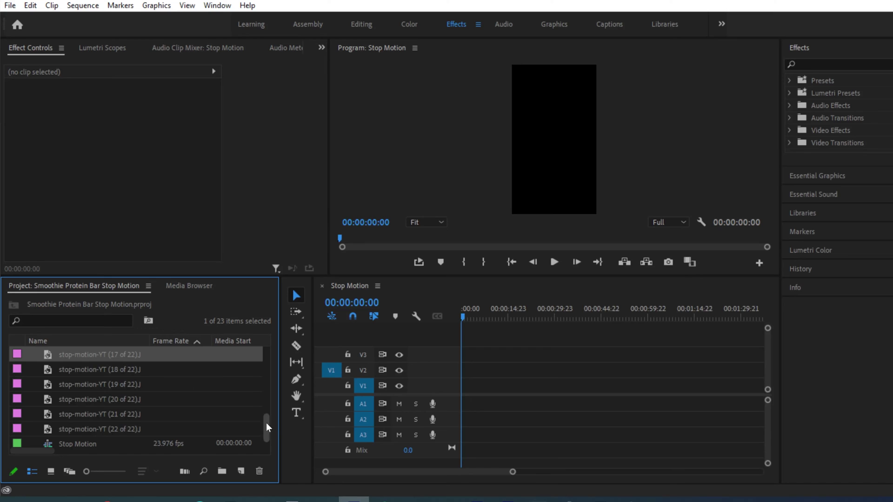
Step: Examine the Stop Motion sequence and the imported images in the project list
left_click(98, 444)
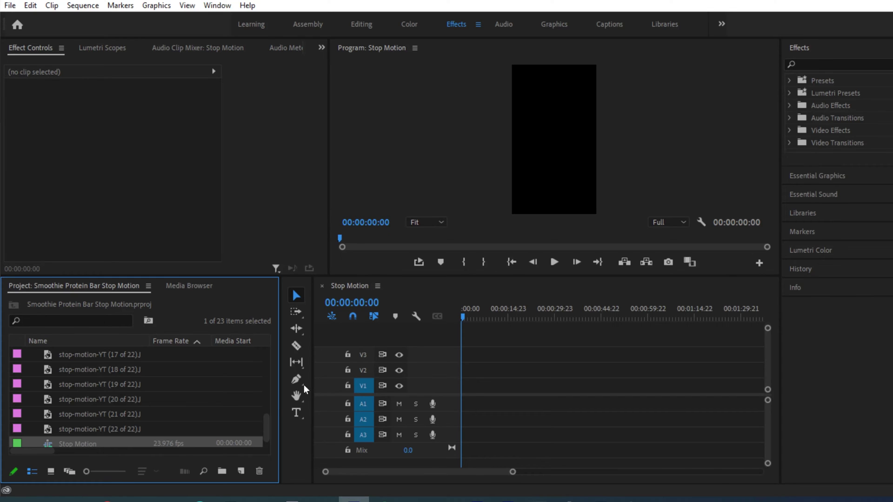
left_click_drag(267, 428, 268, 437)
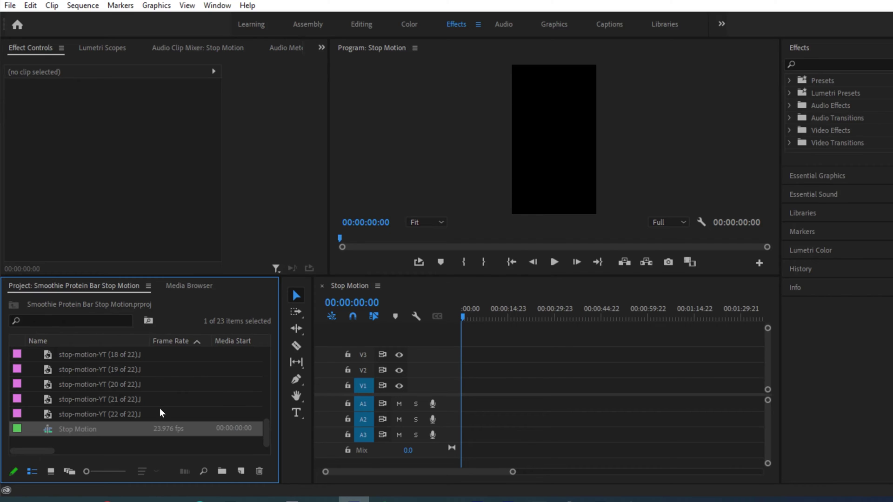
left_click(429, 288)
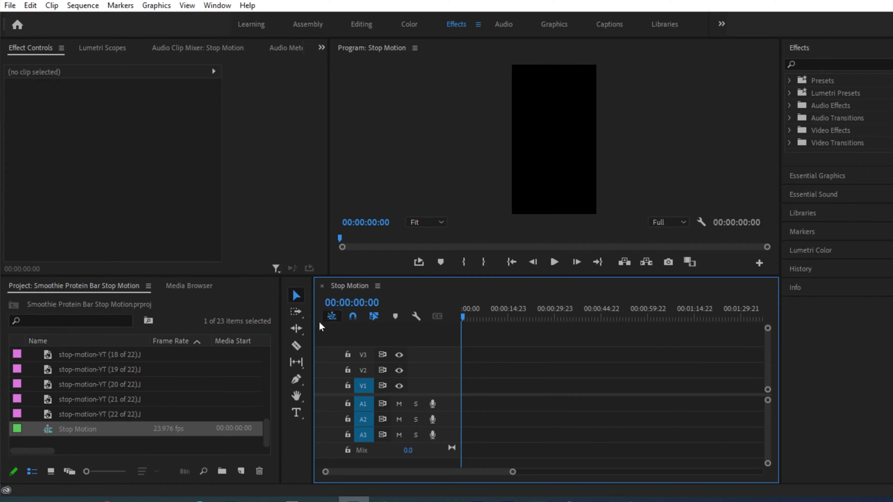
left_click_drag(267, 429, 267, 352)
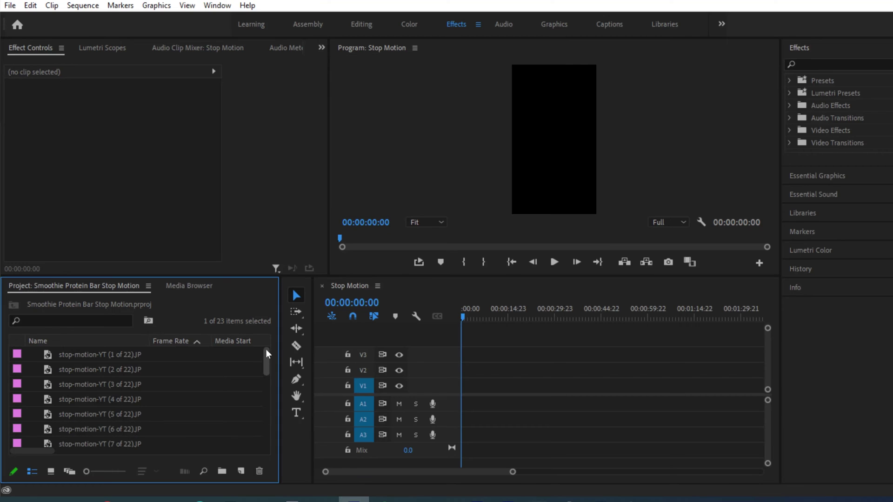
left_click(123, 354)
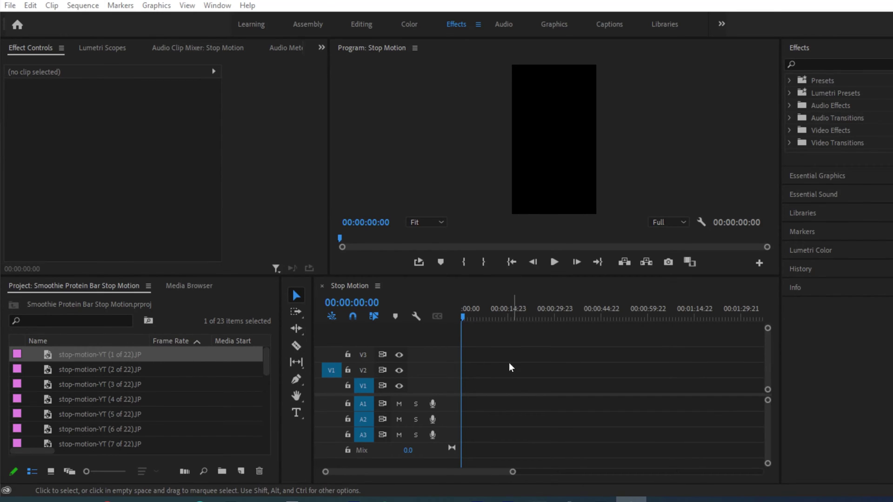
left_click(264, 359)
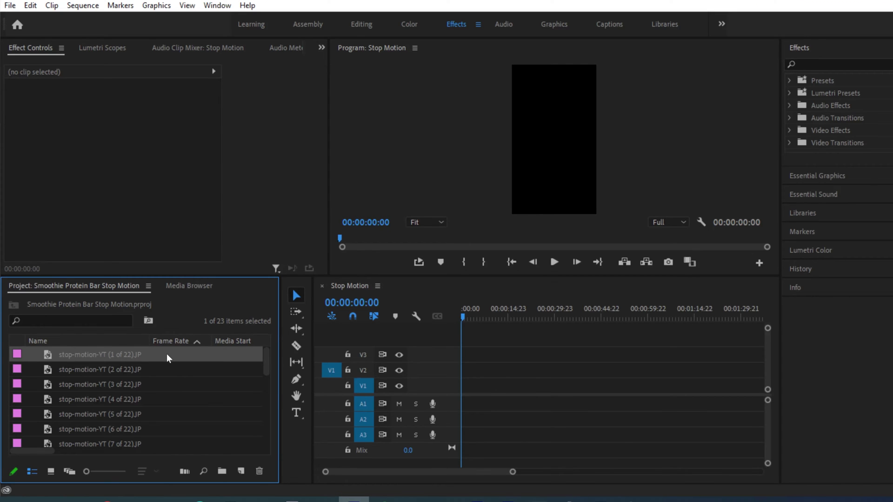
Step: Place all 22 stop-motion images in order on video track V1 and close the gap before the first clip
left_click_drag(267, 359, 264, 386)
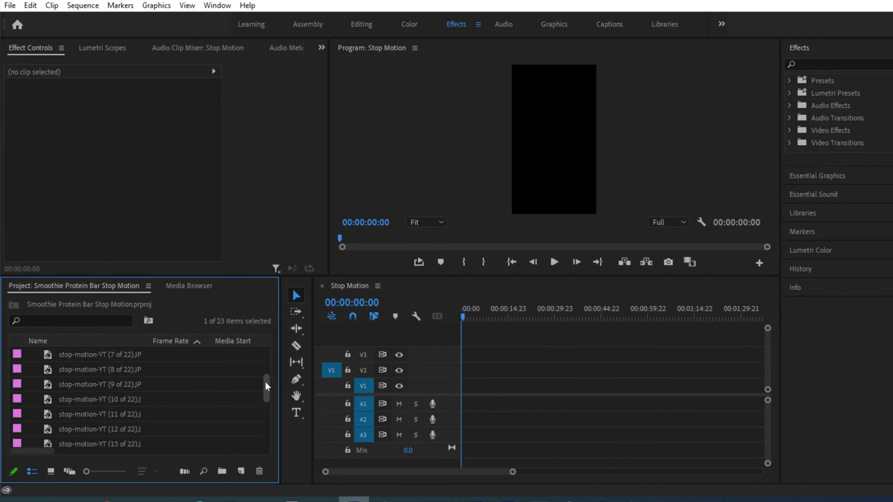
left_click_drag(268, 388, 262, 432)
left_click_drag(94, 411, 411, 421)
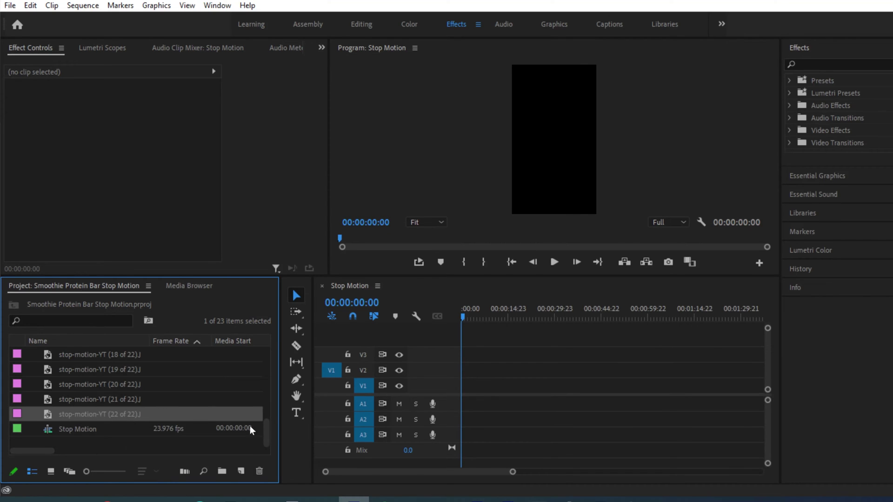
left_click_drag(269, 432, 267, 366)
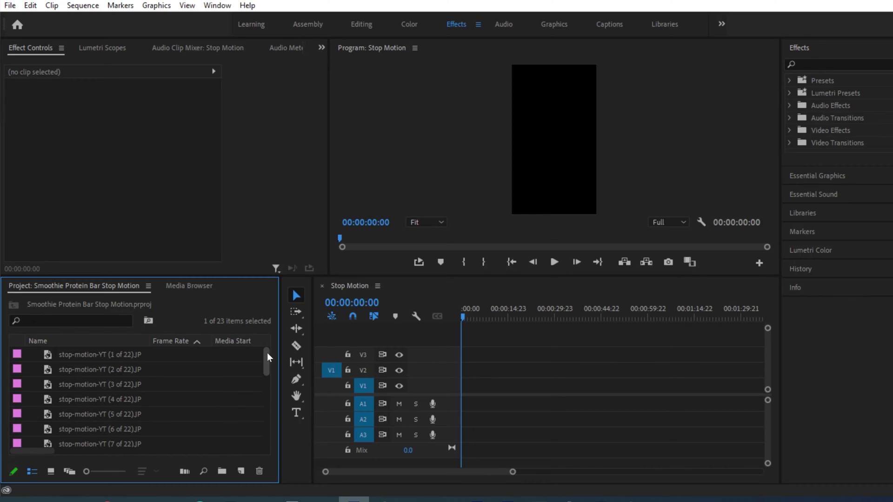
left_click(97, 355, "shift")
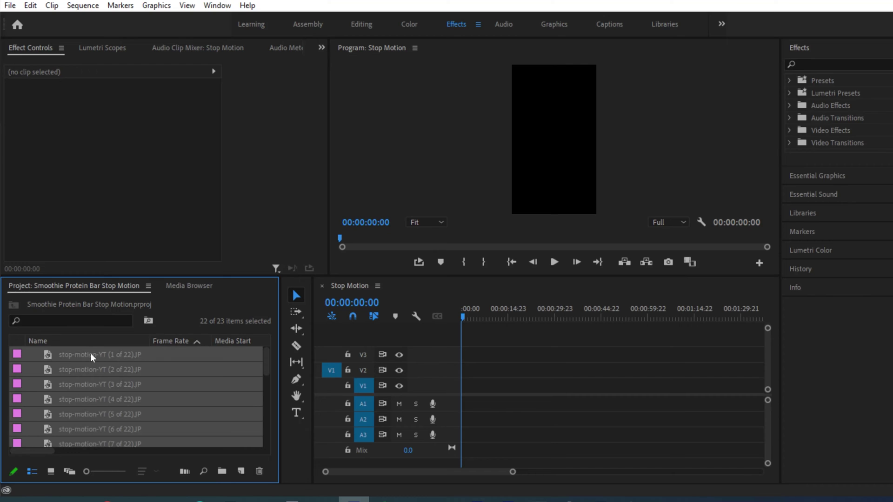
left_click_drag(129, 354, 473, 388)
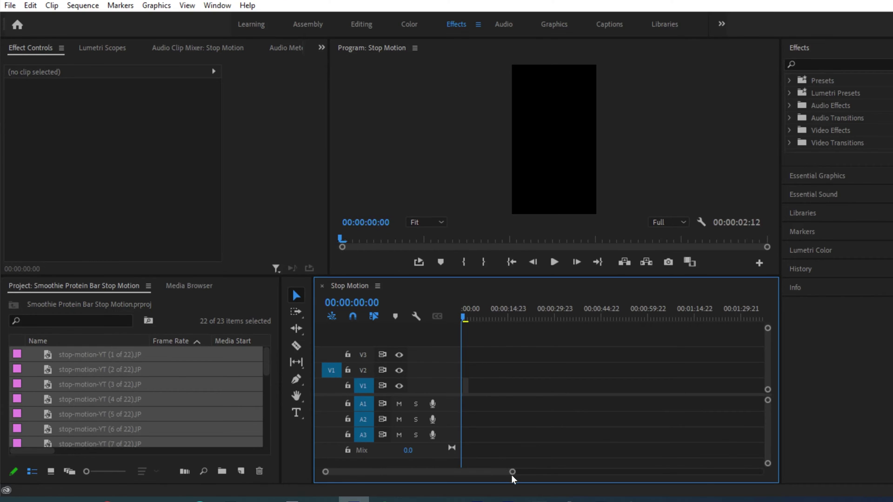
left_click_drag(511, 472, 391, 472)
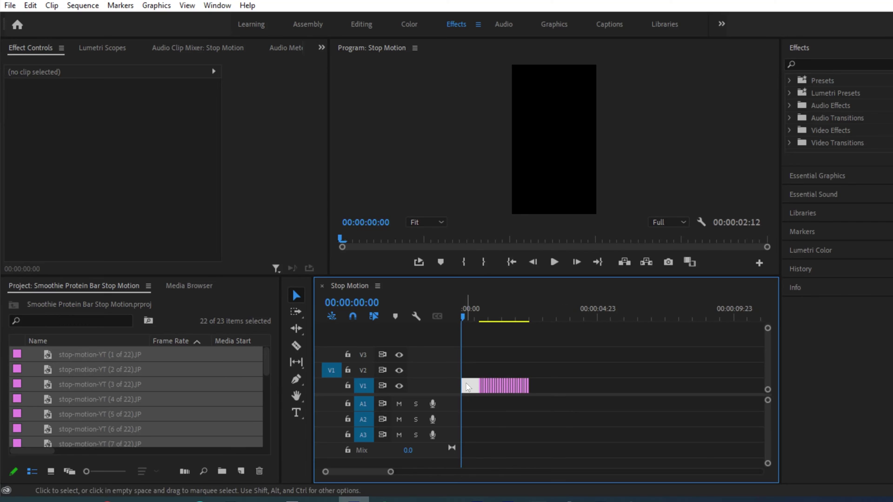
key("Delete")
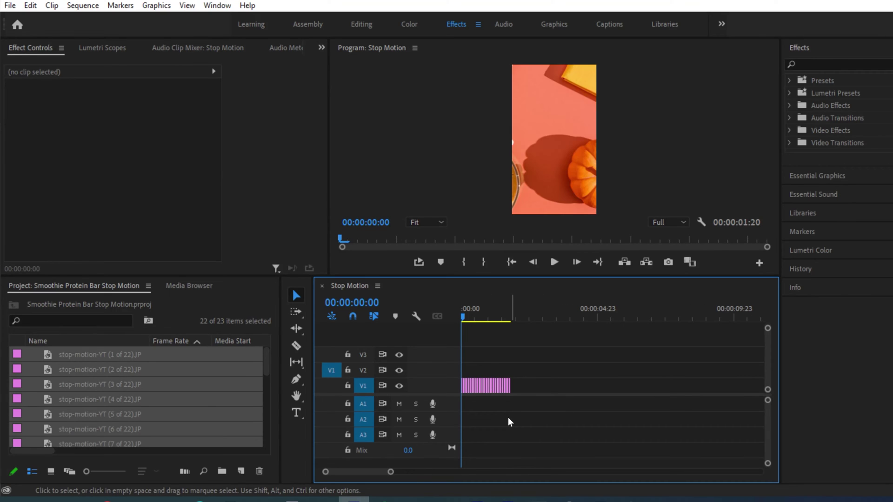
Step: Scale all the image clips in the timeline to the frame size
key("ctrl+a")
right_click(493, 390)
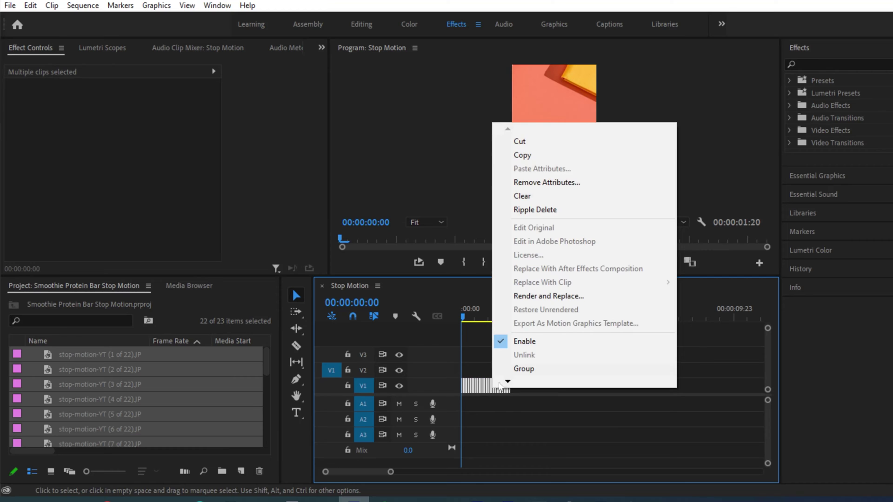
mouse_move(505, 385)
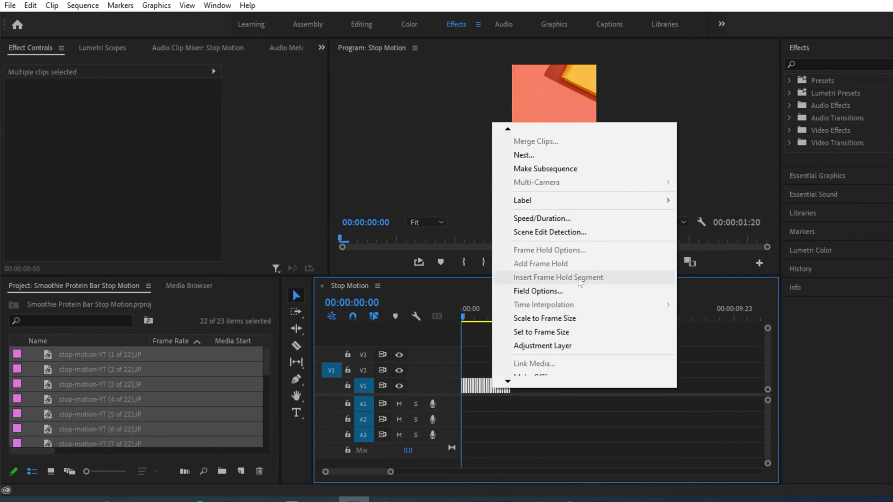
left_click(556, 319)
Step: Inspect the scaled image at timecode 00:00:00:01 and look through the image list down to the Stop Motion sequence
left_click_drag(393, 472, 361, 474)
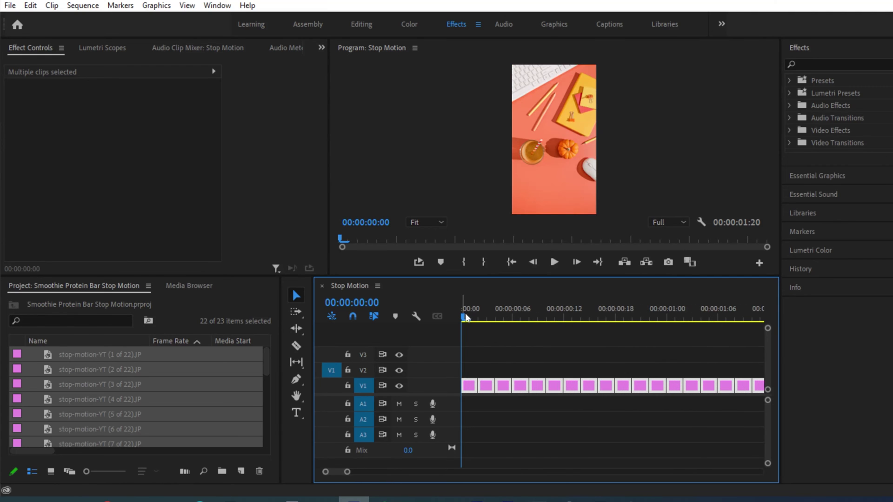
left_click_drag(464, 319, 469, 319)
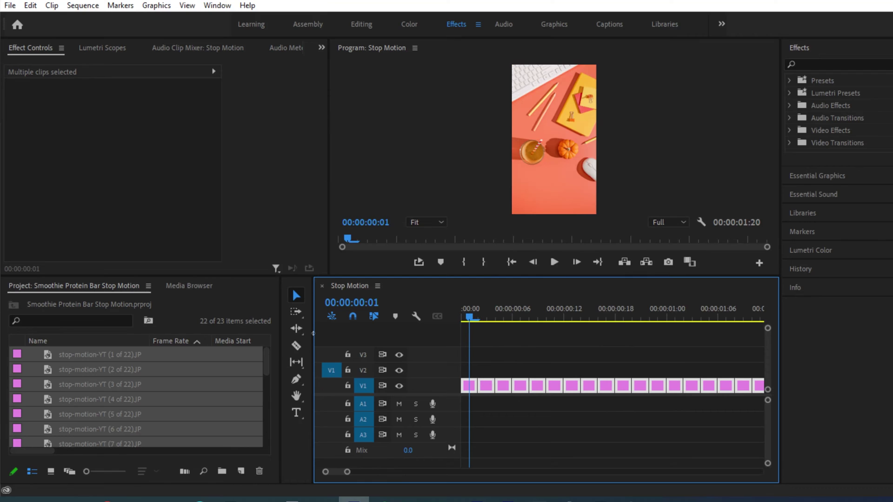
left_click_drag(266, 380, 259, 450)
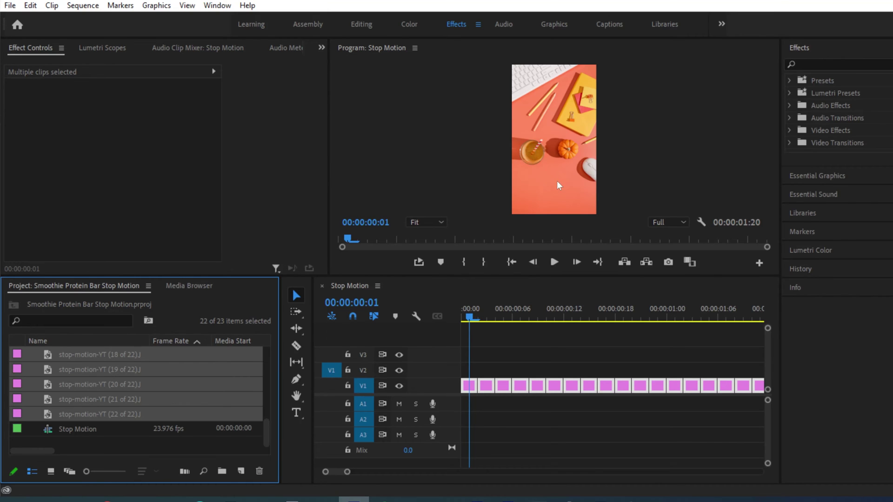
Step: Delete all the image clips from the Stop Motion timeline
left_click(509, 424)
key("ctrl+a")
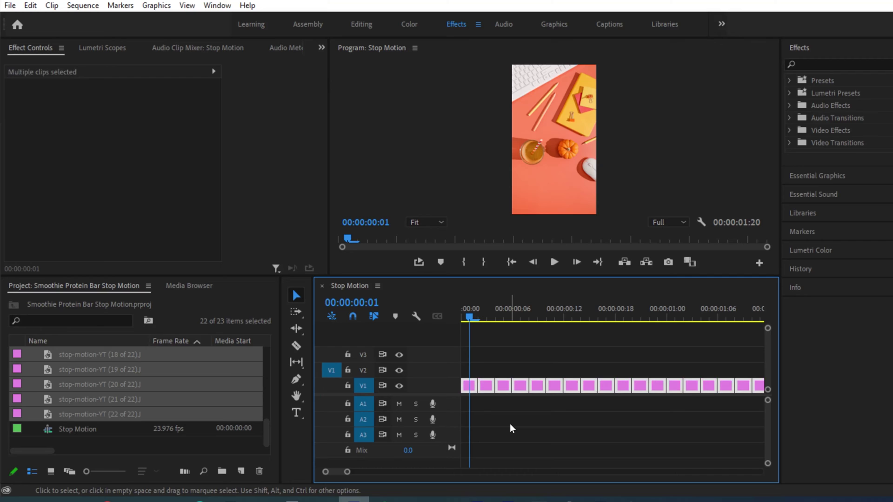
key("Delete")
Step: Place stop-motion images 1 through 22 on video track V1 and enlarge the track height enough to show thumbnails
left_click(170, 383)
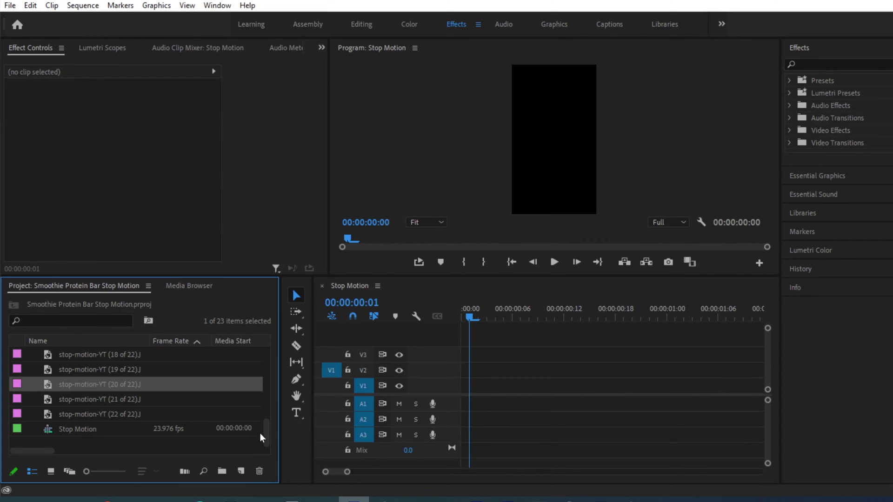
left_click_drag(267, 434, 270, 353)
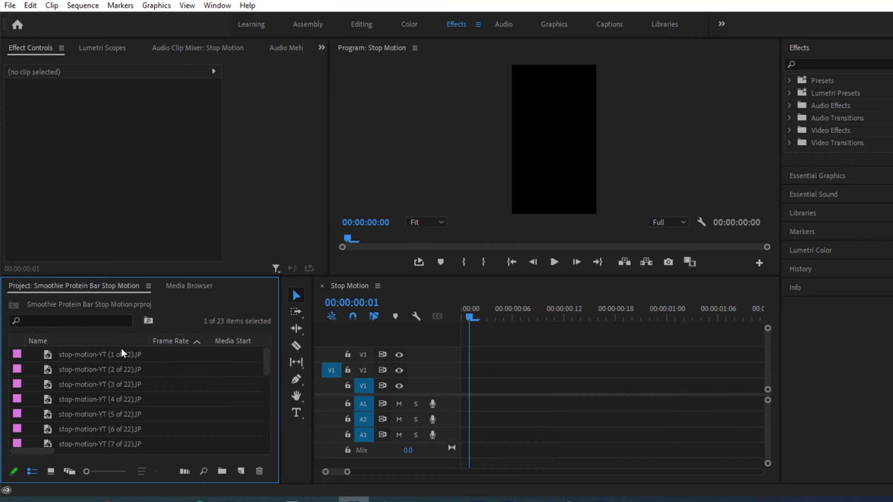
left_click(236, 359)
left_click_drag(264, 359, 266, 437)
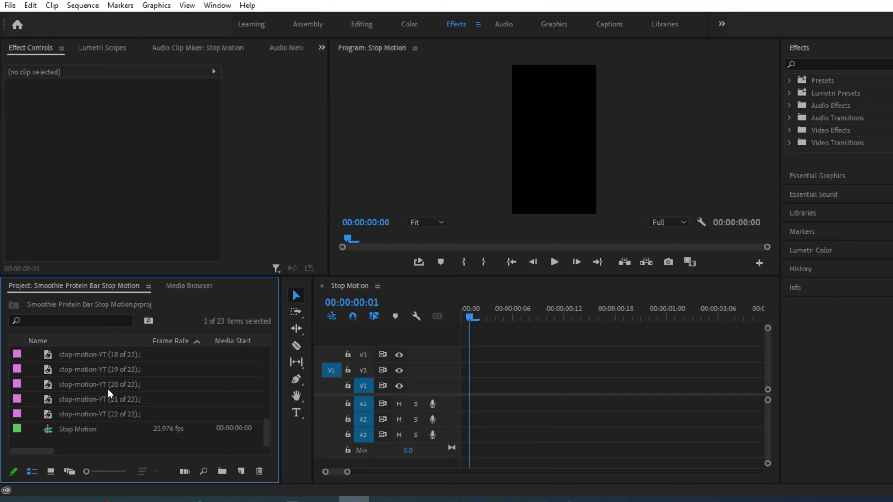
left_click(76, 414, "shift")
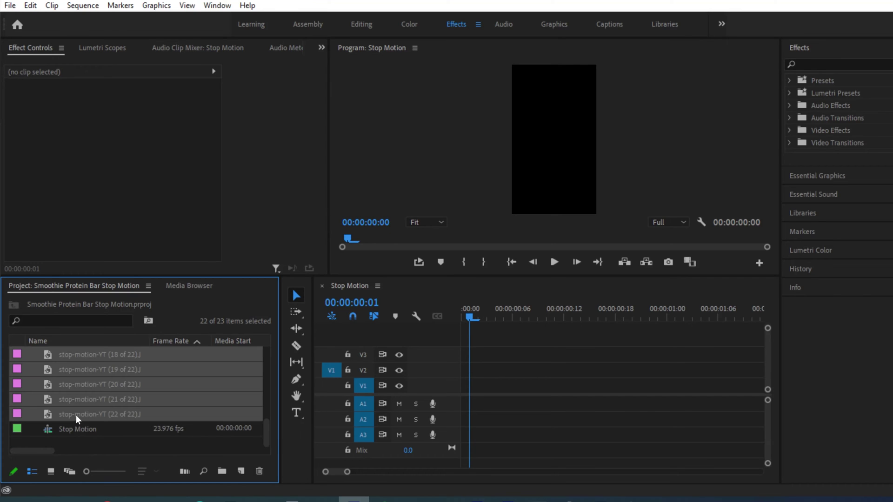
left_click_drag(266, 435, 272, 368)
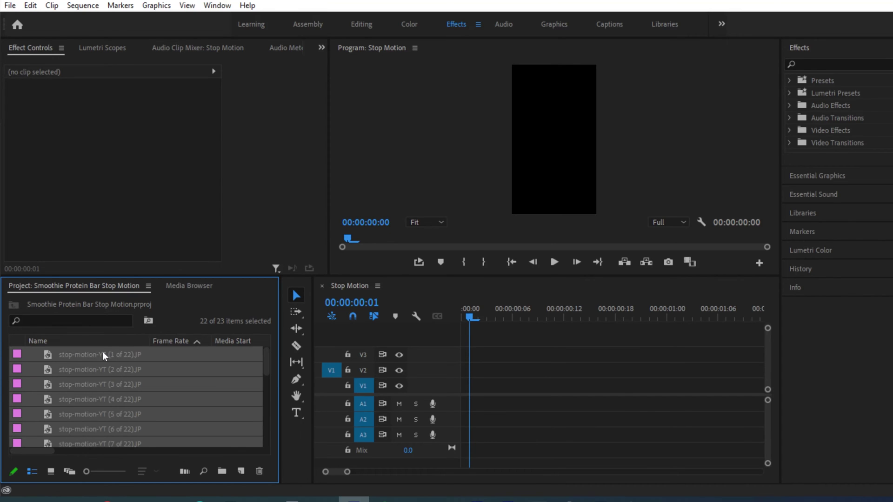
left_click_drag(257, 356, 422, 384)
left_click_drag(346, 472, 339, 472)
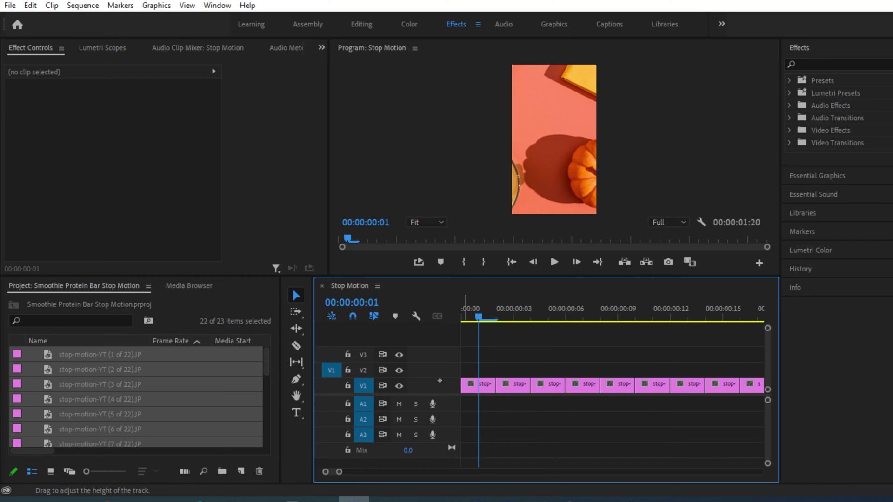
left_click_drag(434, 378, 433, 355)
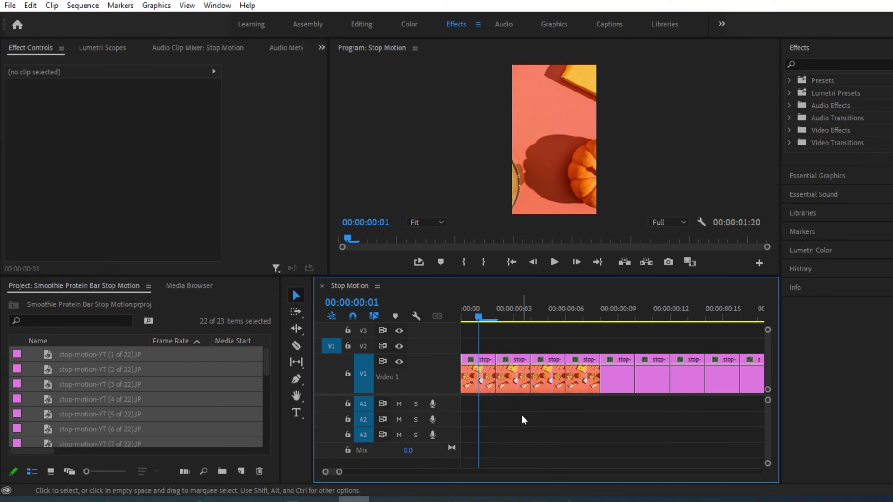
key("ctrl+a")
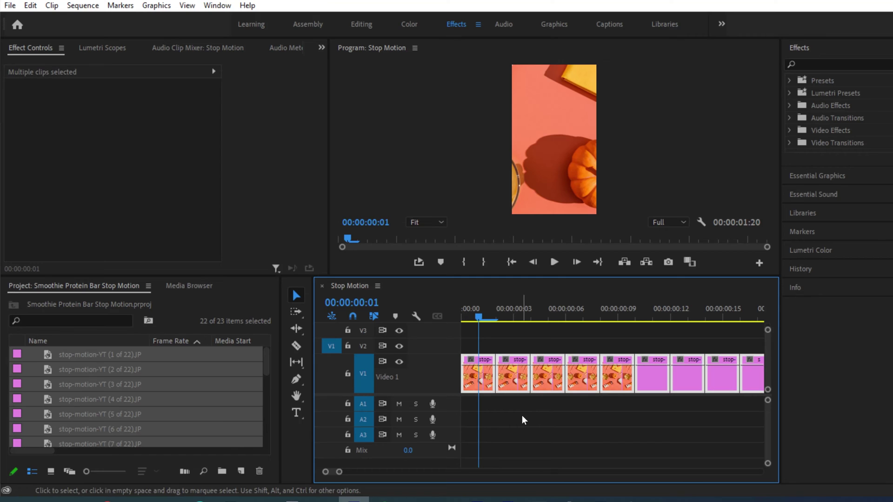
right_click(515, 374)
mouse_move(527, 368)
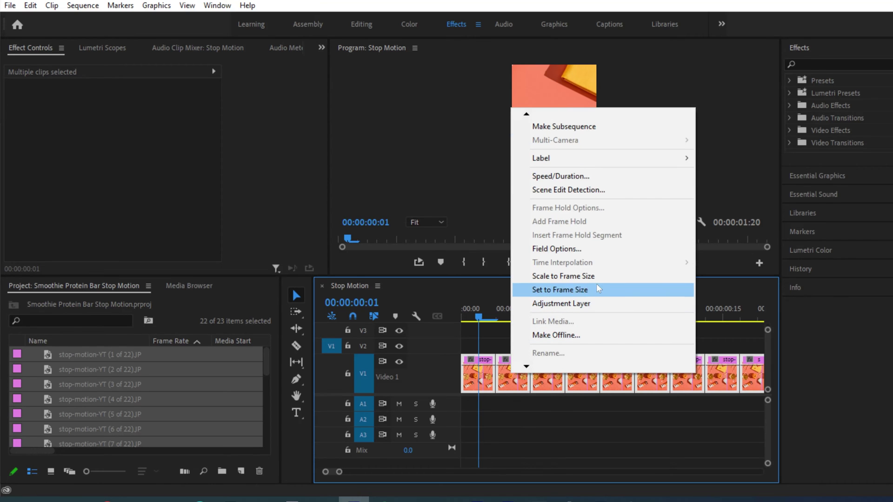
left_click(566, 277)
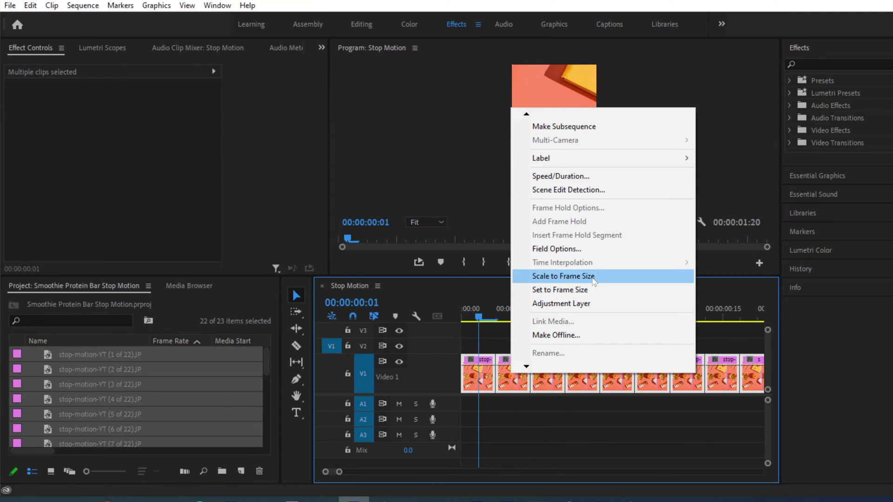
left_click(570, 417)
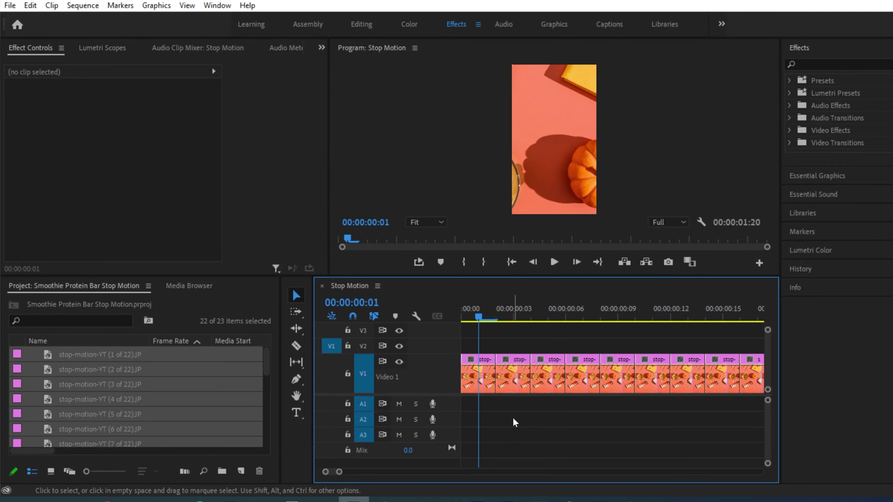
Step: Scale all the image clips on video track V1 to the frame size
key("ctrl+a")
right_click(490, 381)
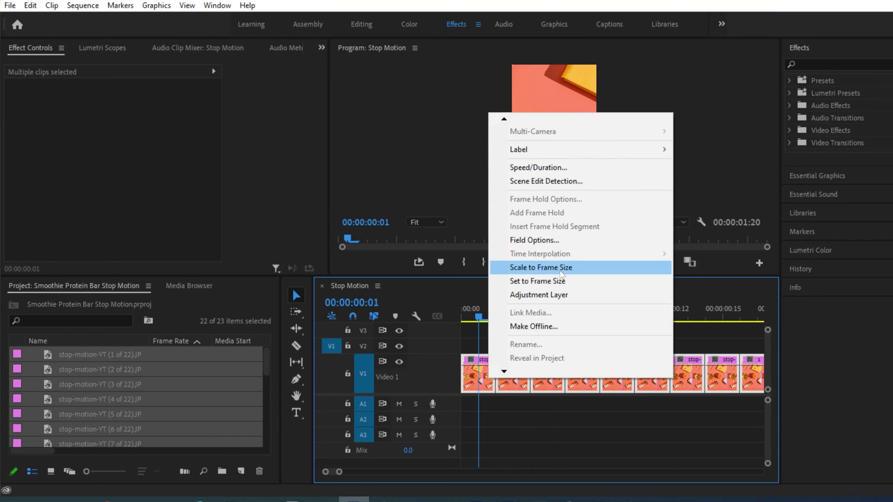
left_click(562, 268)
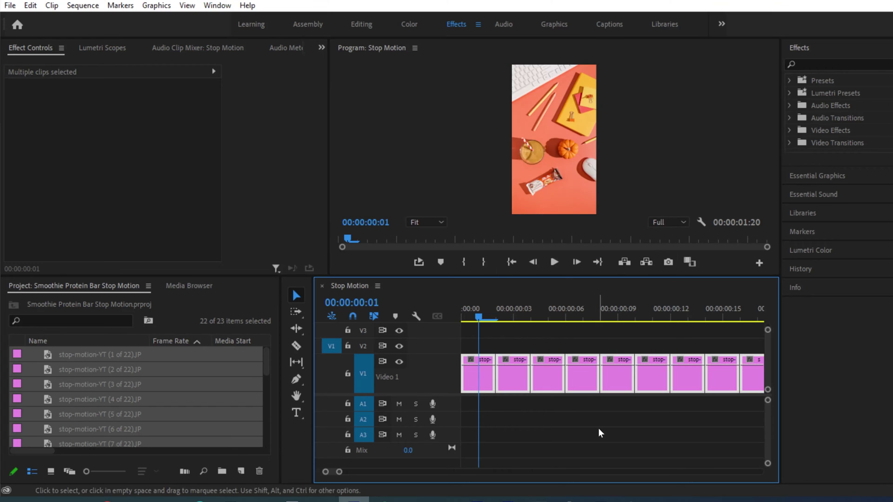
left_click(609, 477)
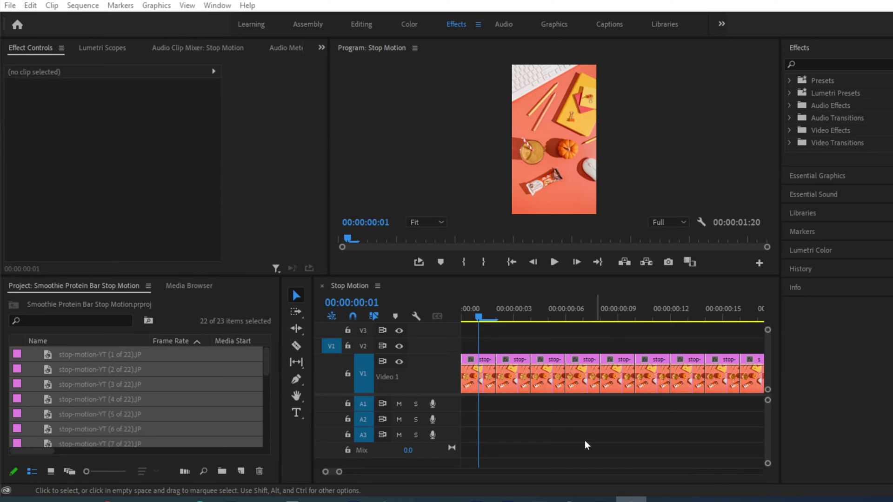
Step: Return the playhead to the sequence start and render the whole sequence In to Out
left_click(479, 317)
left_click(462, 321)
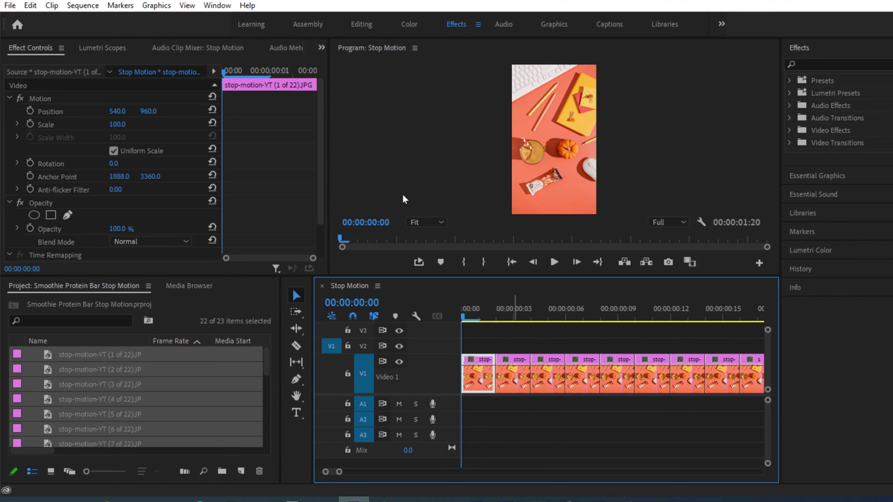
left_click(83, 7)
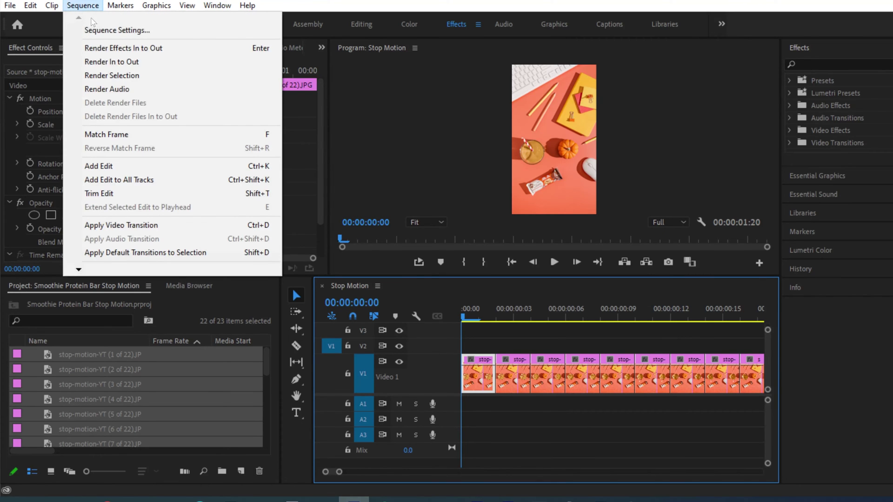
left_click(138, 63)
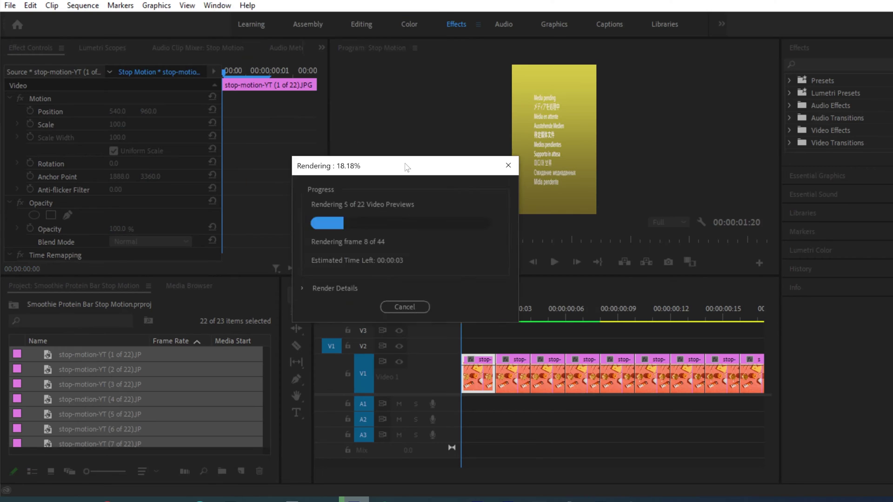
left_click_drag(361, 51, 529, 235)
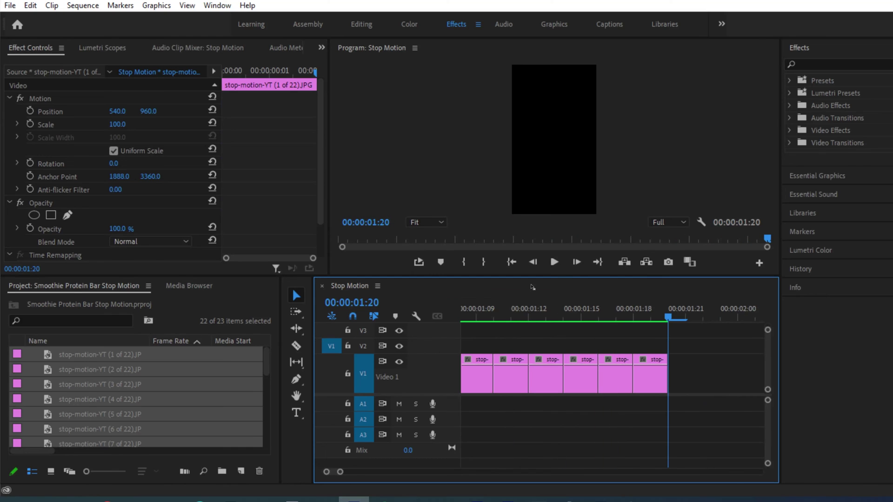
Step: Play the rendered stop-motion sequence from the start to check its speed and frame order
left_click_drag(767, 238, 501, 251)
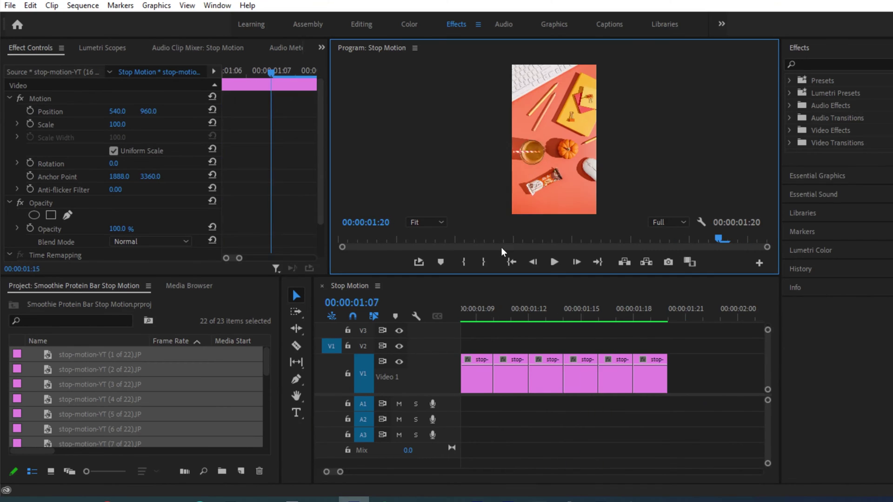
key("Home")
left_click(554, 263)
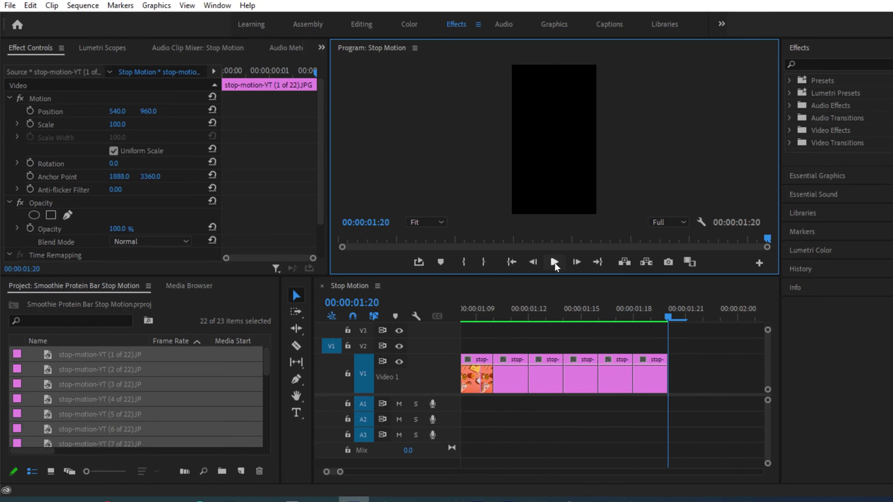
left_click(554, 263)
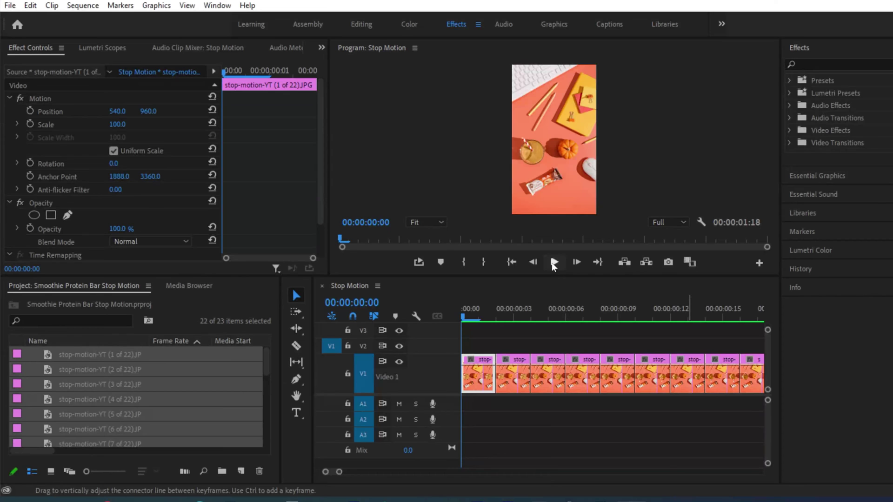
left_click(554, 263)
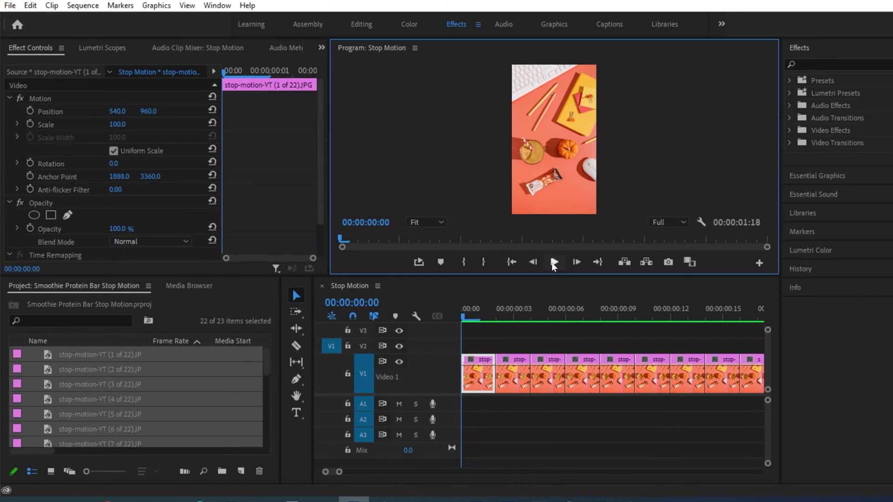
left_click(553, 263)
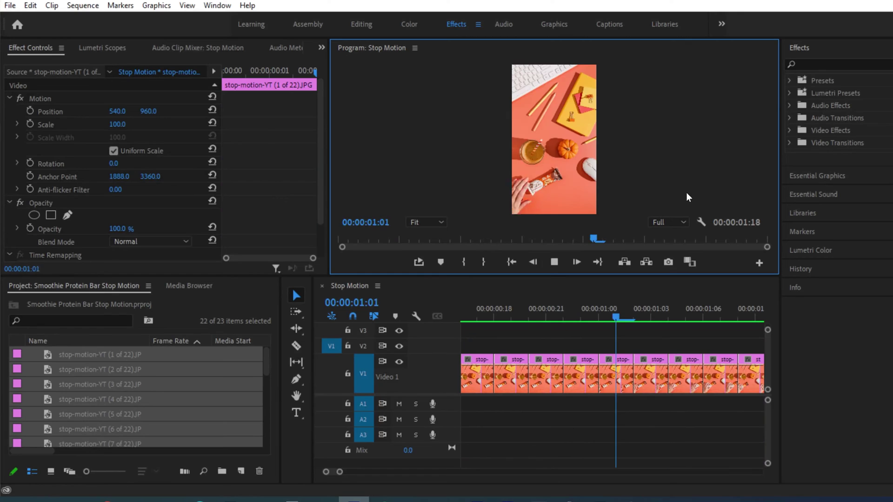
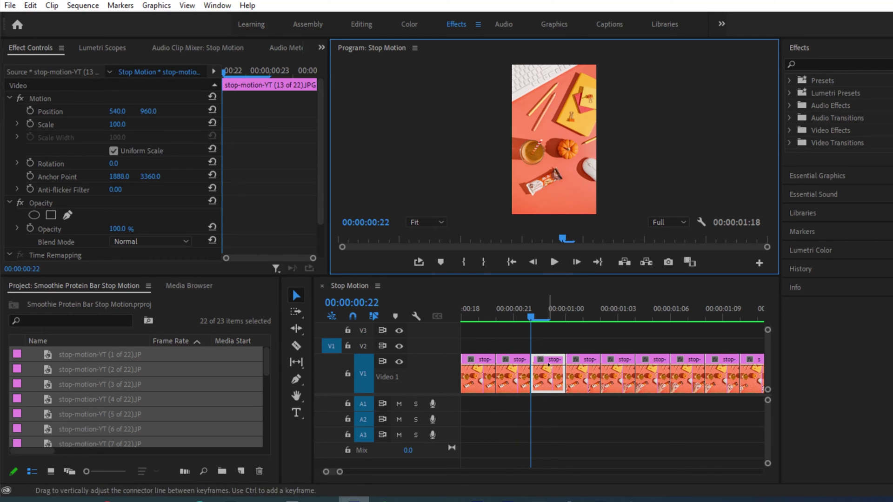
Step: Nest the clips from the sequence start through stop-motion image 13 as a sequence named Straw
left_click_drag(550, 410, 469, 349)
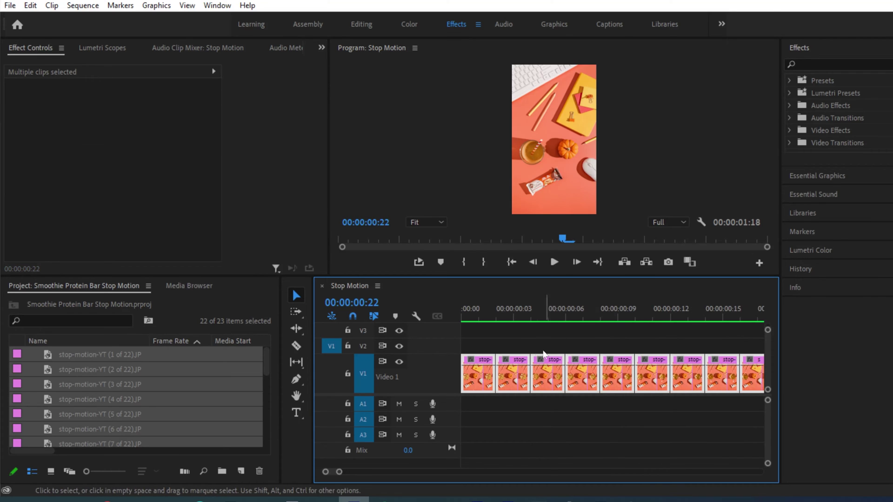
right_click(552, 380)
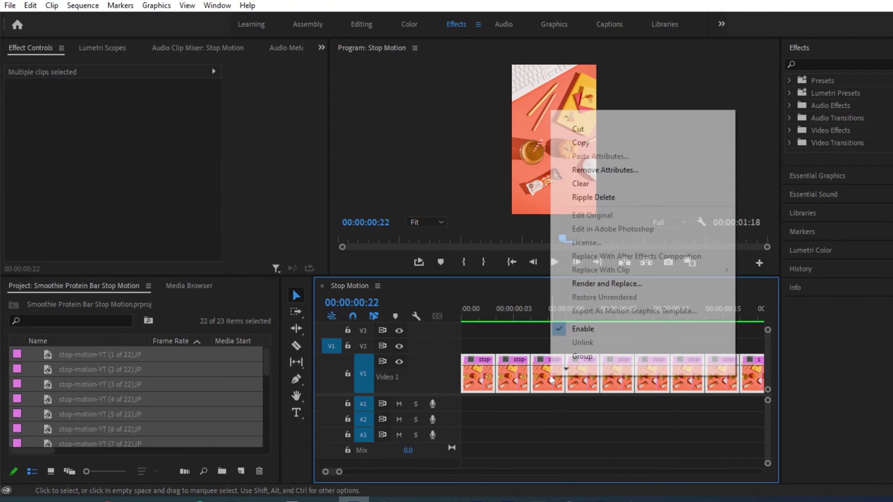
mouse_move(567, 370)
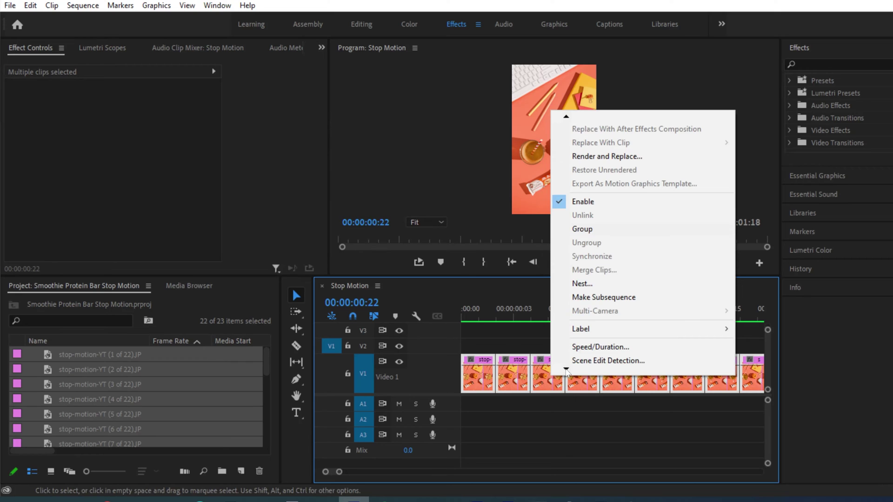
left_click(587, 256)
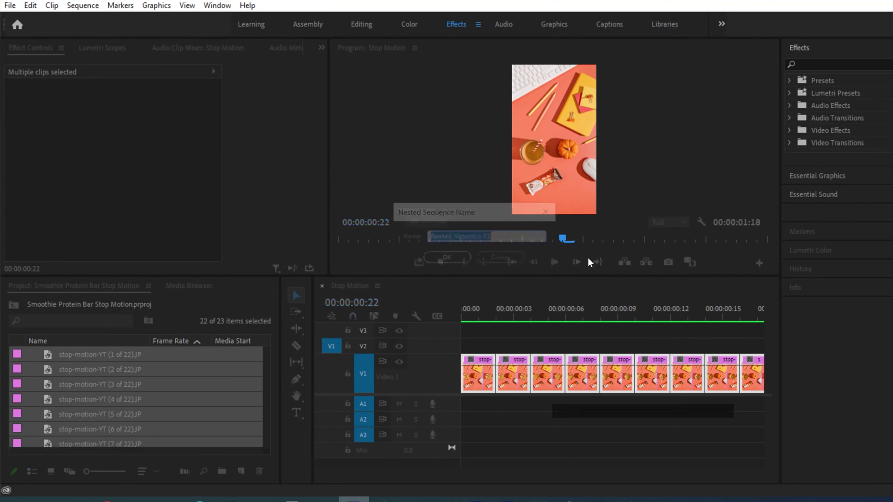
type("Straw")
key("Return")
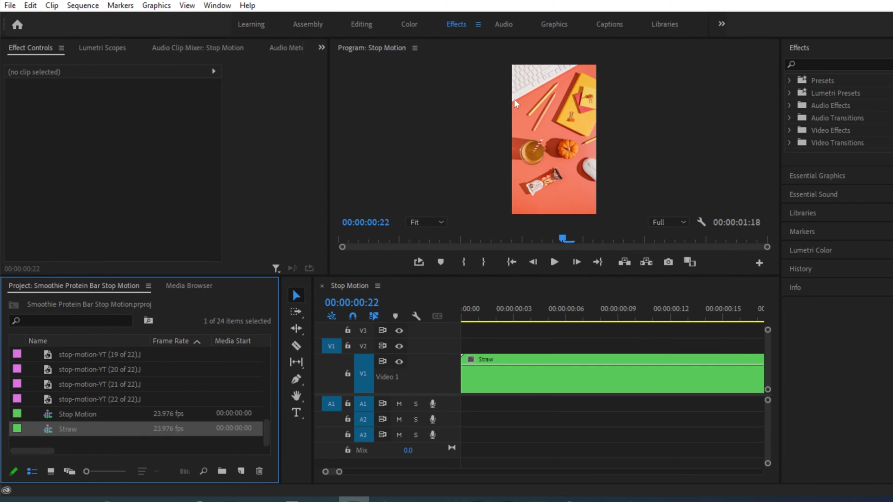
left_click(564, 412)
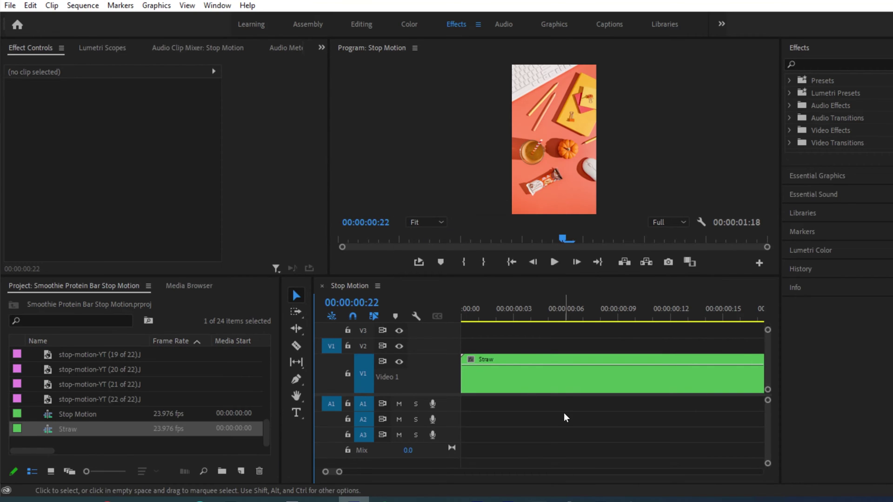
Step: Set the Straw nested clip's speed to 50% with ripple edit shifting the trailing clips
left_click(527, 380)
right_click(527, 380)
mouse_move(542, 375)
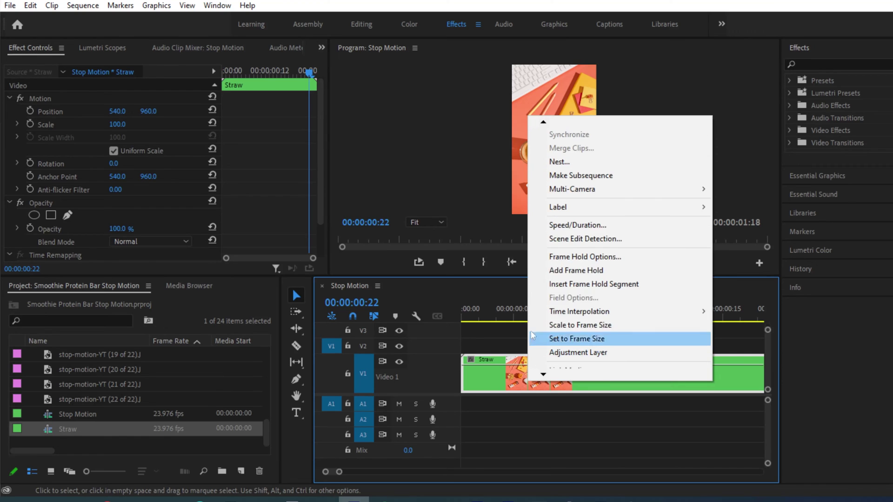
left_click(573, 227)
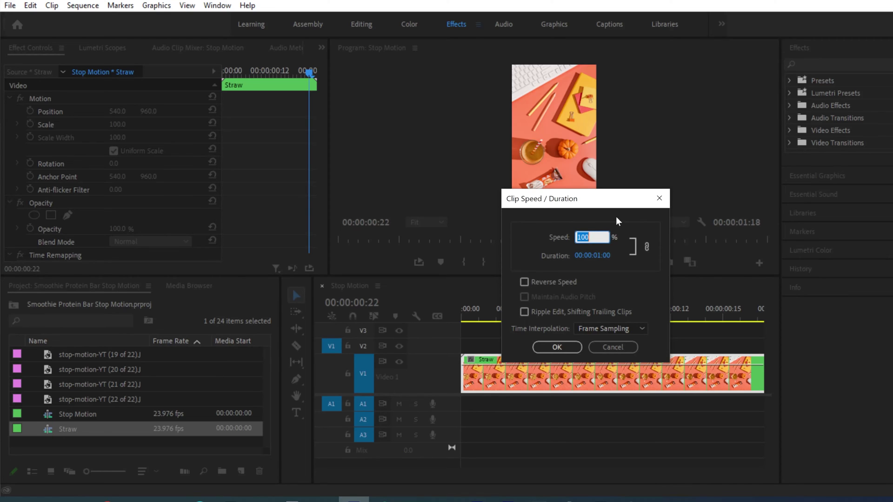
type("50")
left_click(523, 311)
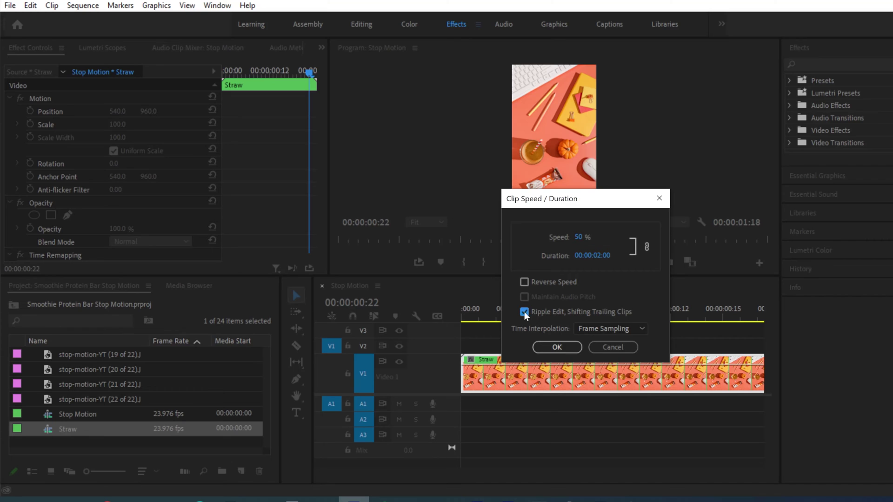
left_click(565, 348)
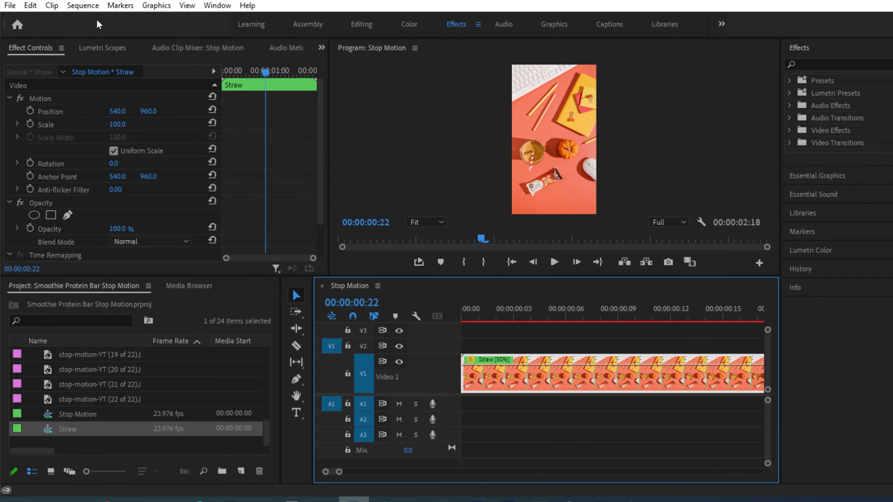
Step: Render the sequence In to Out, play it to check the Straw section's pace, and return the playhead to the start
left_click(82, 6)
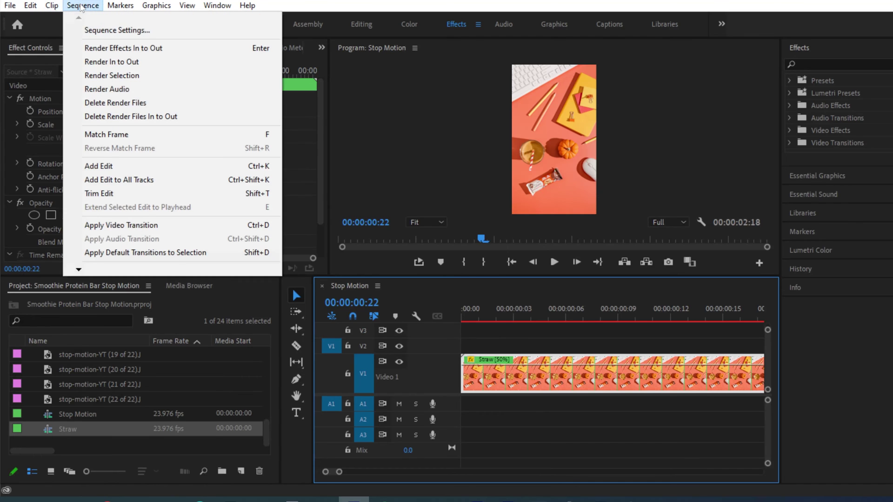
left_click(93, 62)
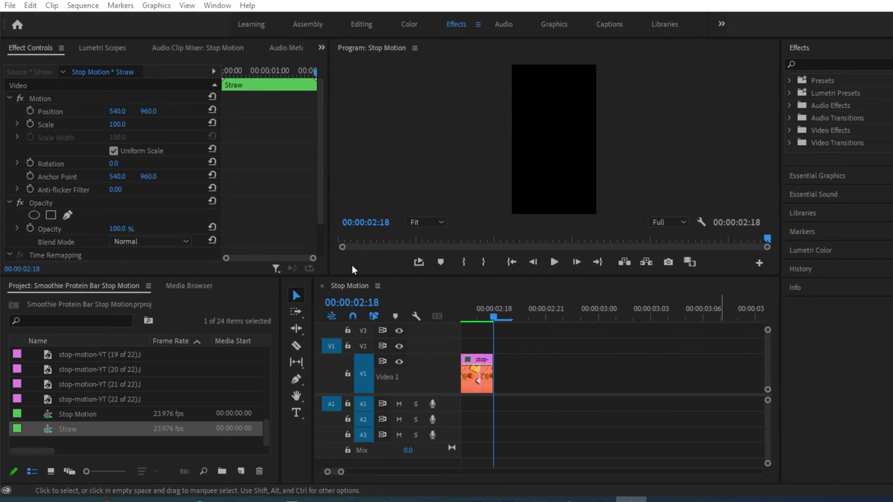
left_click(554, 262)
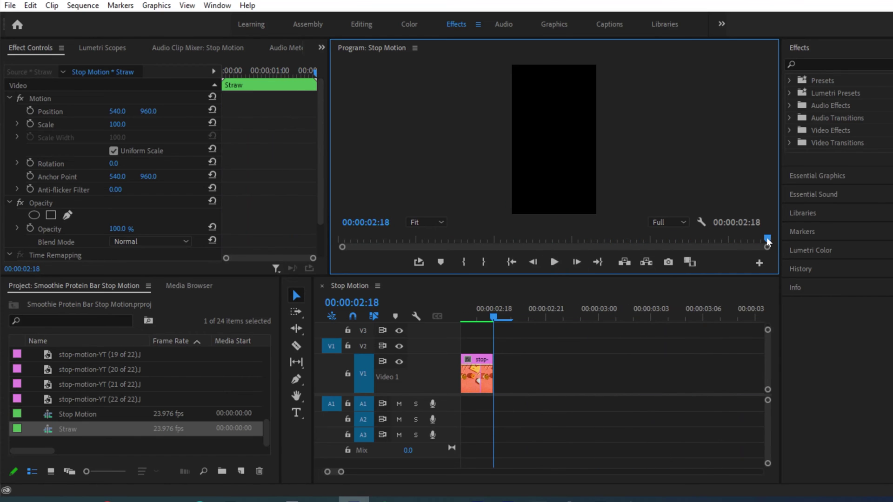
key("Home")
left_click(546, 421)
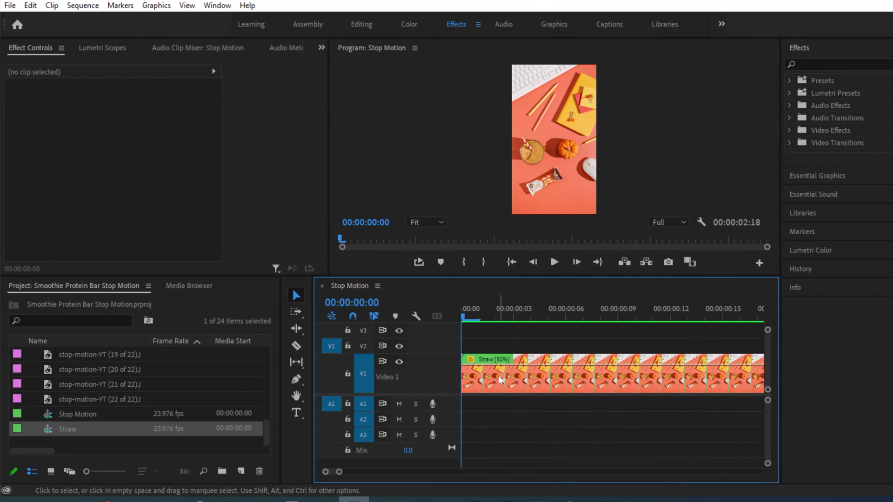
Step: Set the Straw nested clip's speed to 25% with ripple edit shifting the trailing clips
left_click(515, 377)
right_click(515, 377)
mouse_move(532, 371)
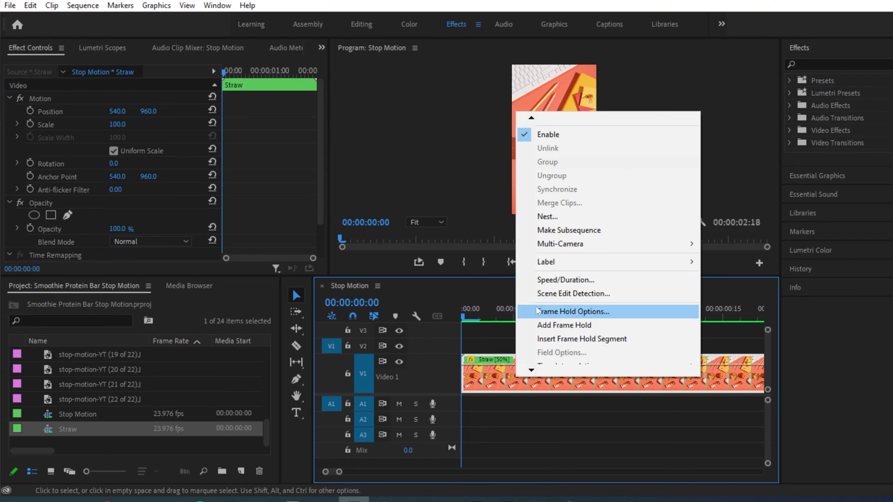
left_click(586, 280)
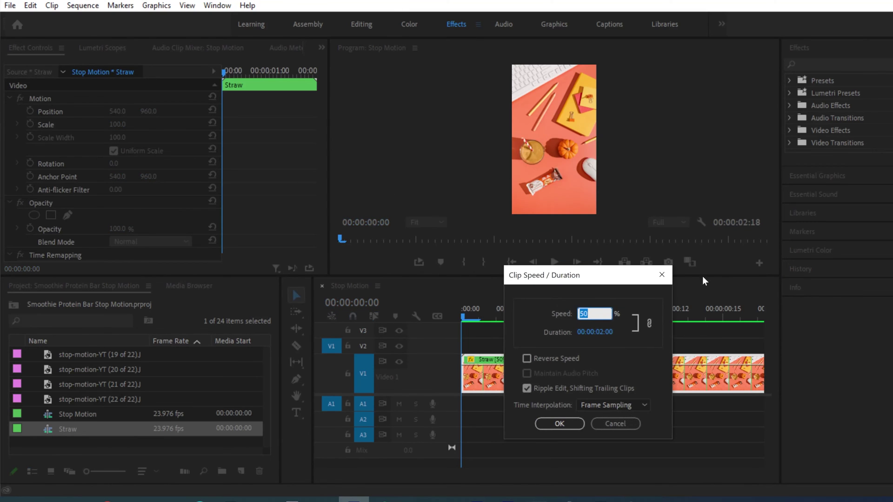
type("25")
left_click(559, 423)
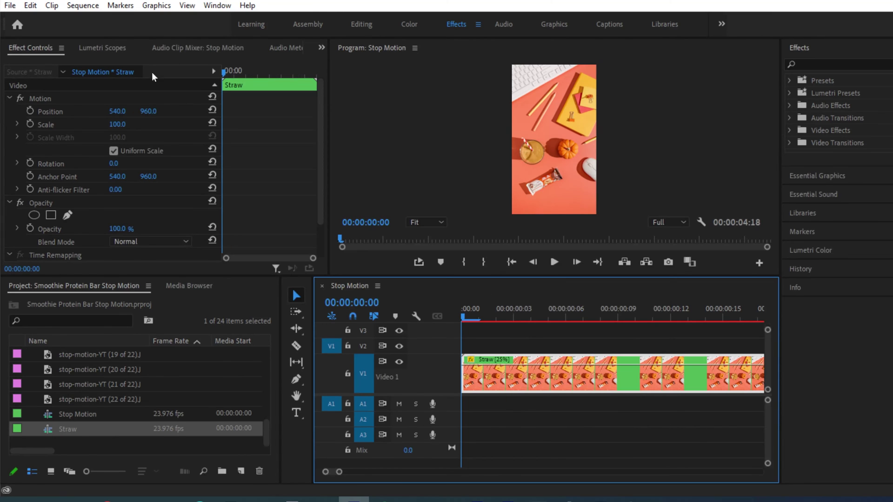
Step: Render In to Out again and play the sequence with Straw at 25% speed, returning the playhead to the start
left_click(91, 8)
left_click(112, 61)
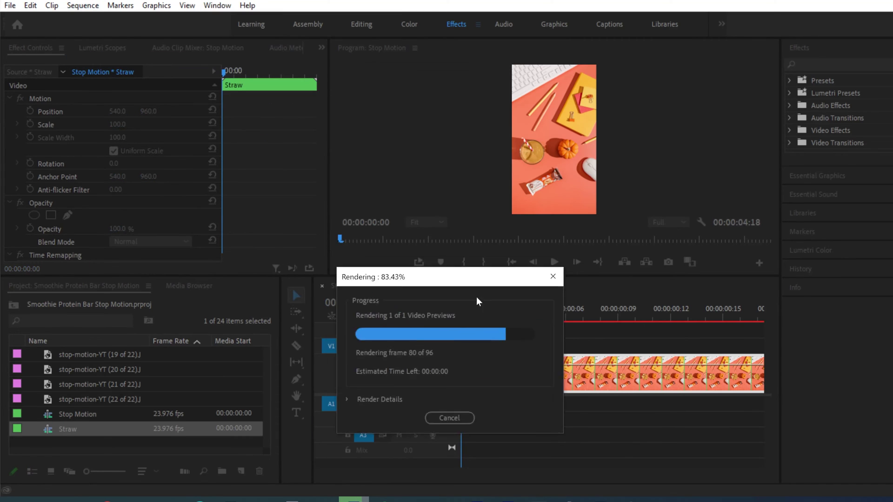
left_click_drag(481, 241, 305, 242)
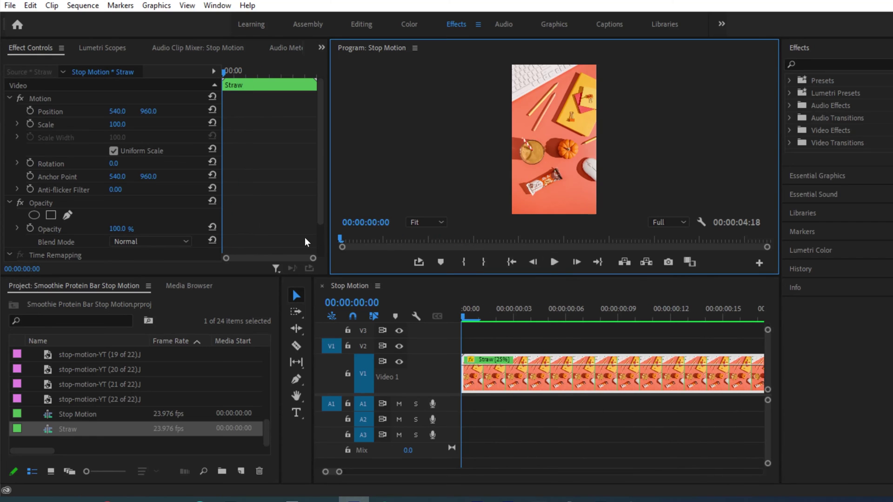
left_click(553, 262)
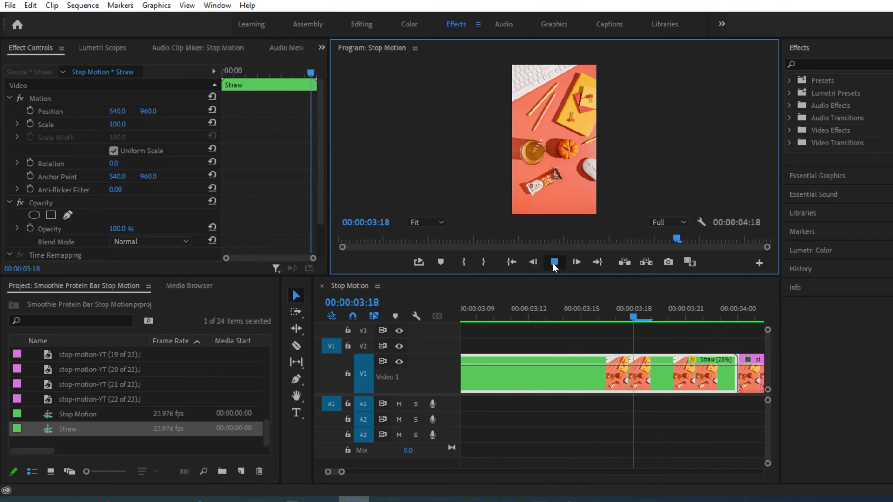
key("Home")
left_click(553, 422)
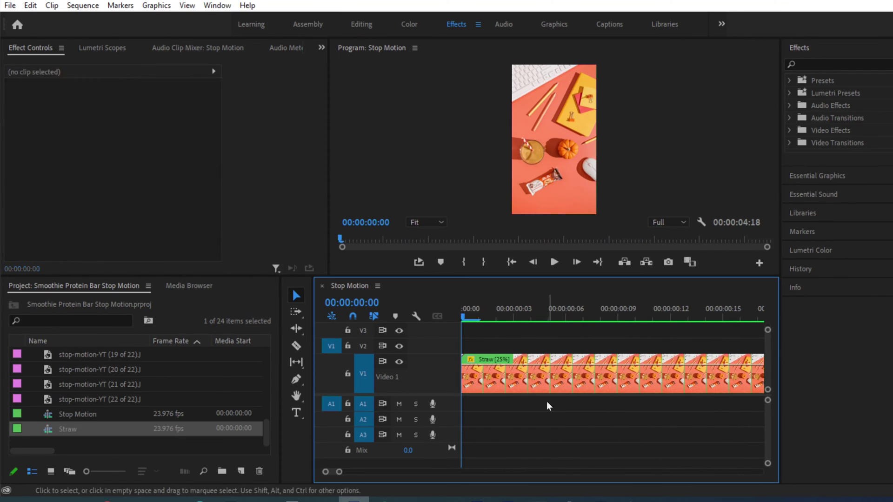
Step: Set the Straw nested clip's speed to 35%, keeping the ripple edit for trailing clips
right_click(539, 380)
mouse_move(556, 377)
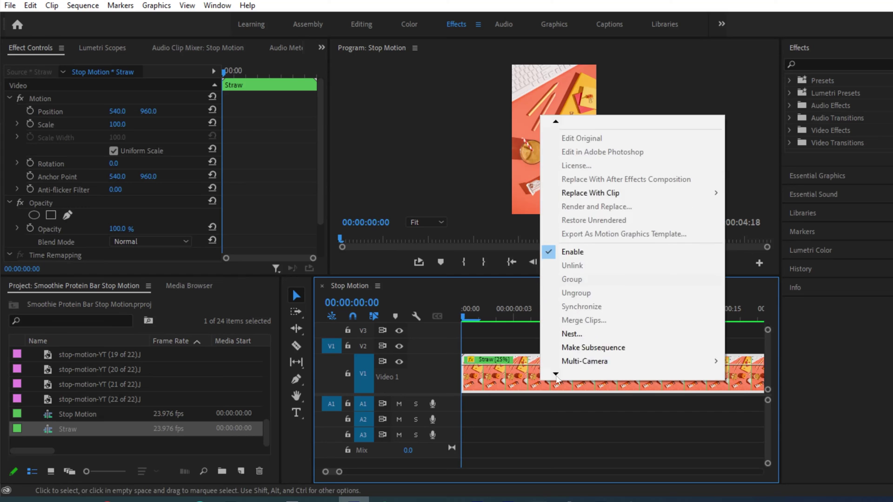
left_click(607, 266)
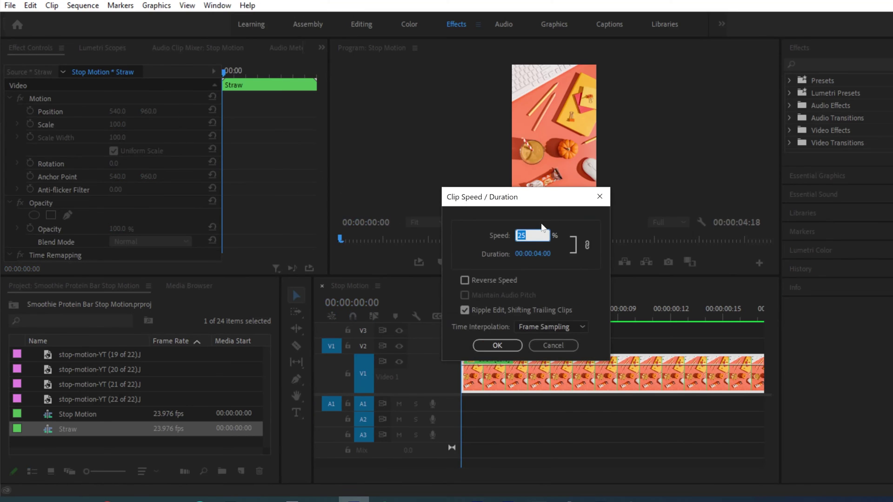
type("35")
key("Return")
Step: Render the sequence In to Out with the 35% Straw speed and play it back to judge the timing
left_click(82, 8)
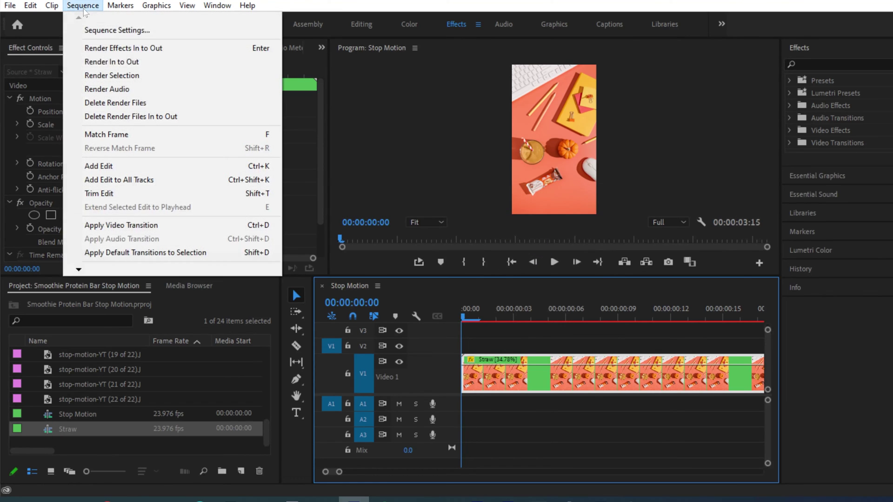
left_click(120, 62)
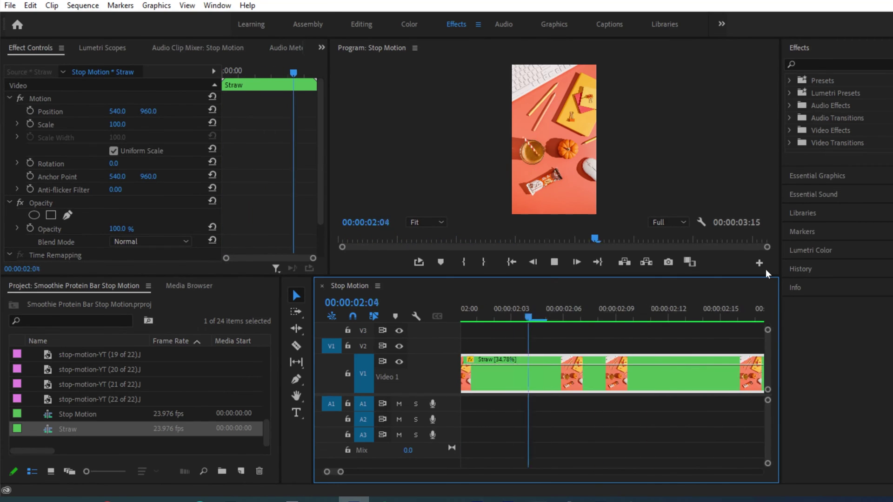
left_click(554, 262)
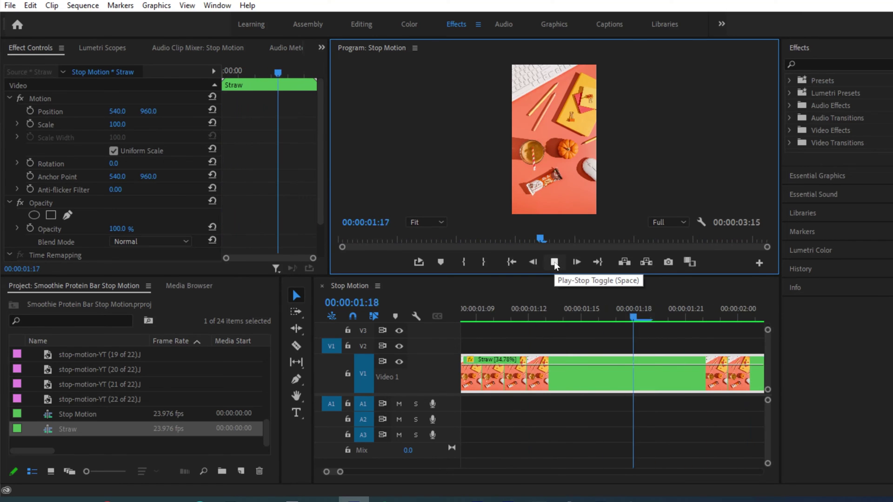
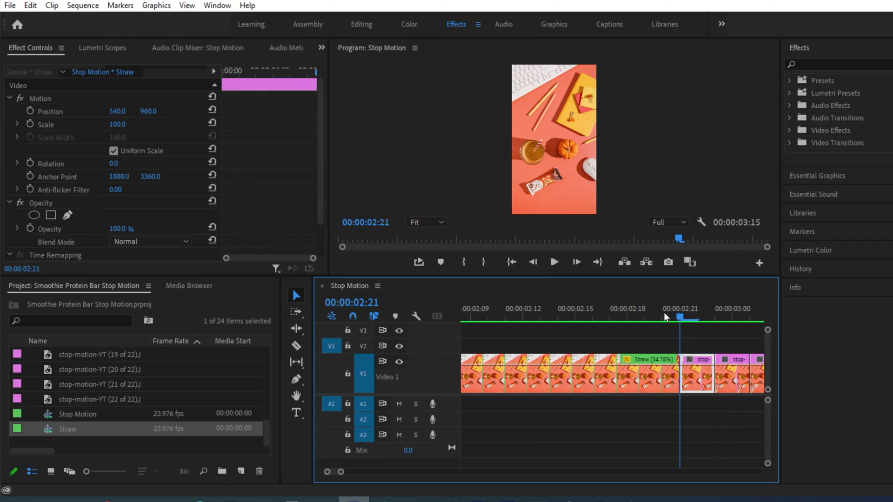
left_click(627, 316)
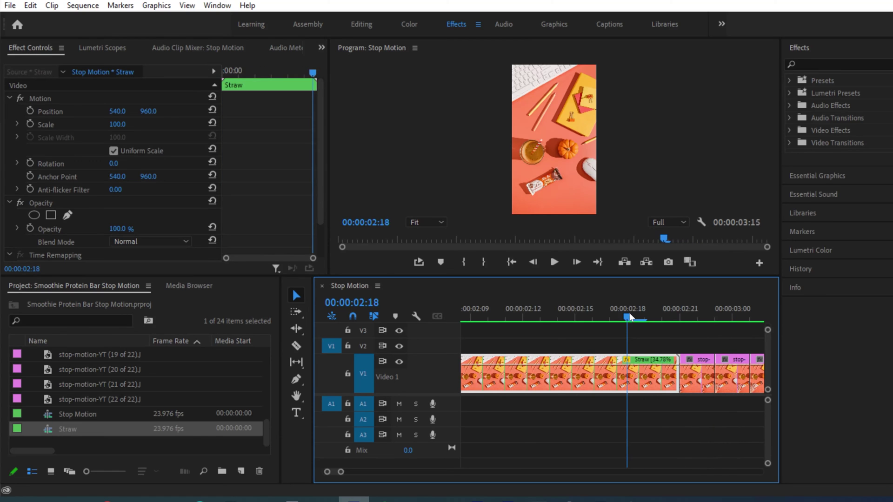
left_click(675, 314)
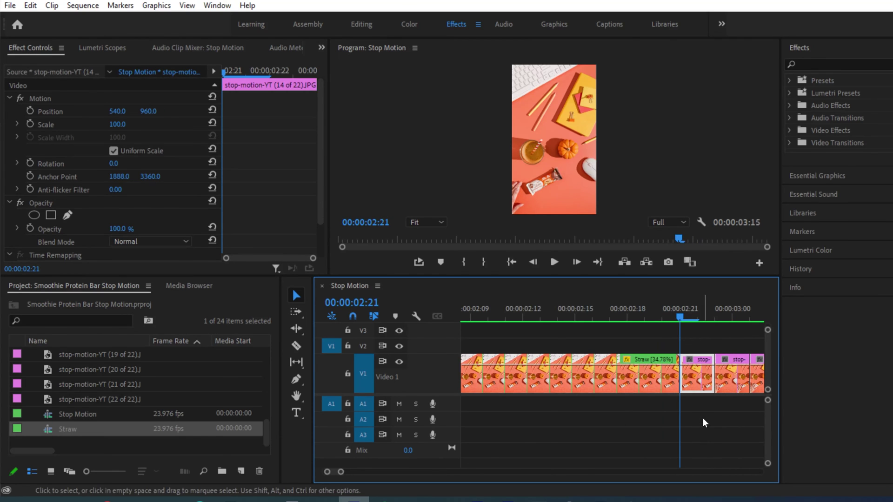
left_click(726, 372)
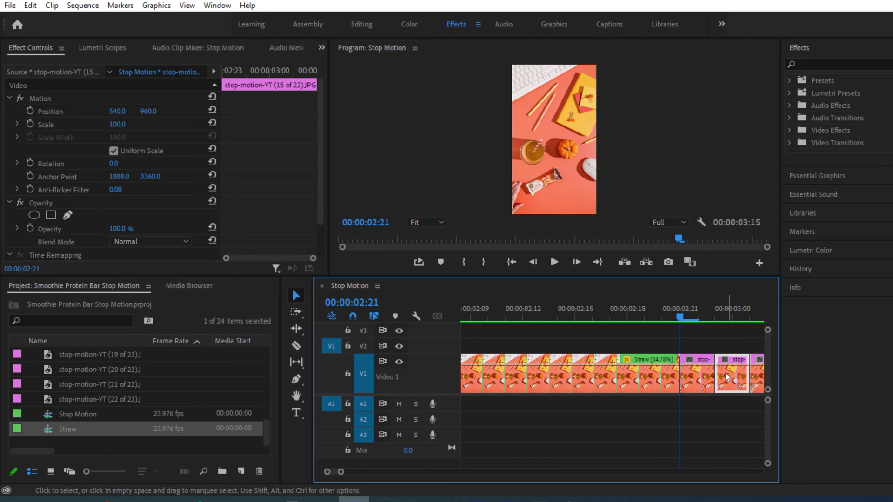
right_click(699, 375)
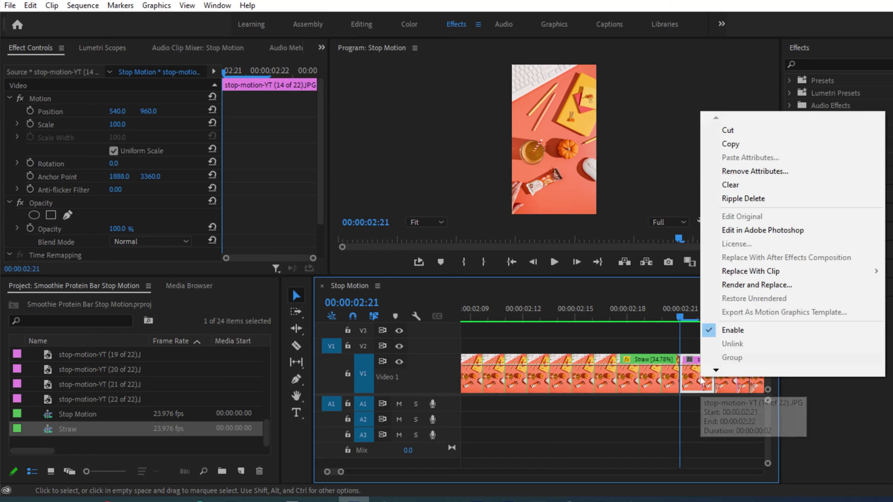
mouse_move(716, 372)
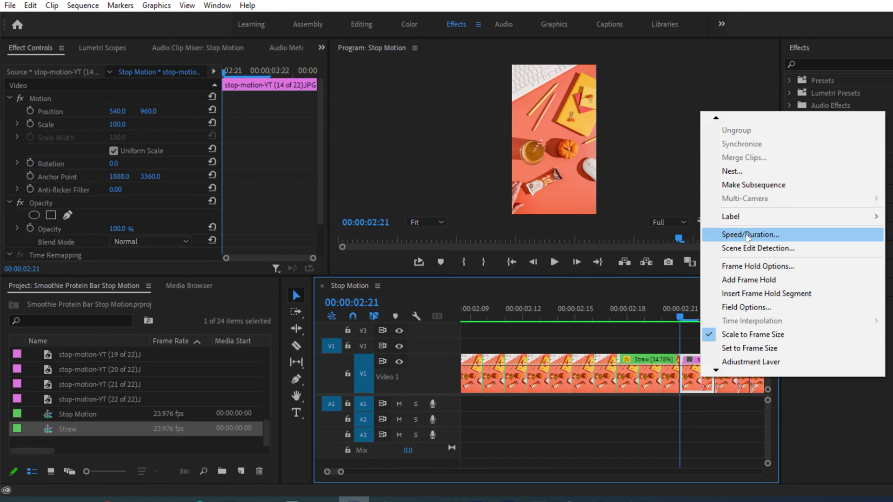
left_click(718, 452)
Step: Group all the clips following the Straw nest, from stop-motion image 14 through the last image
left_click_drag(679, 311, 627, 324)
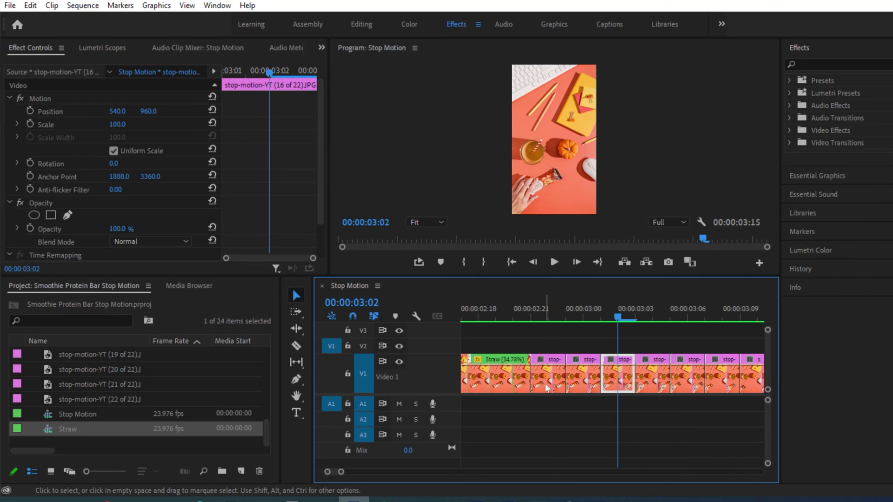
left_click_drag(554, 405, 701, 347)
right_click(696, 381)
mouse_move(711, 375)
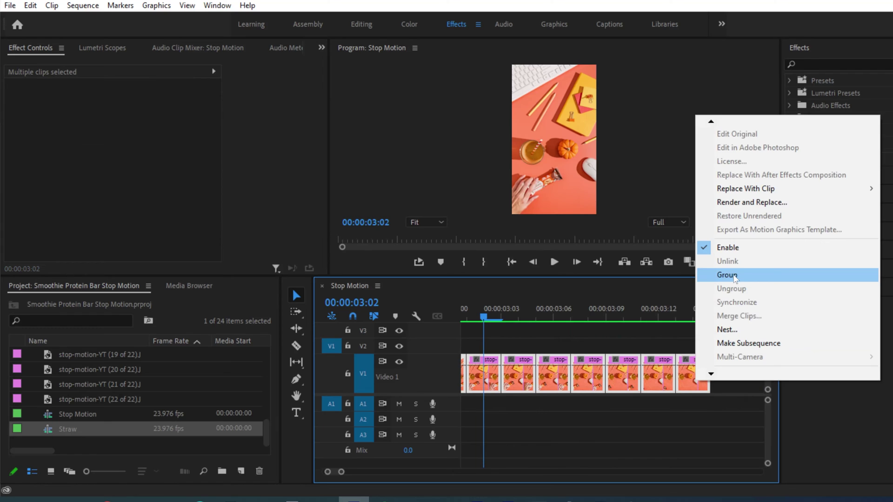
left_click(734, 276)
left_click(610, 426)
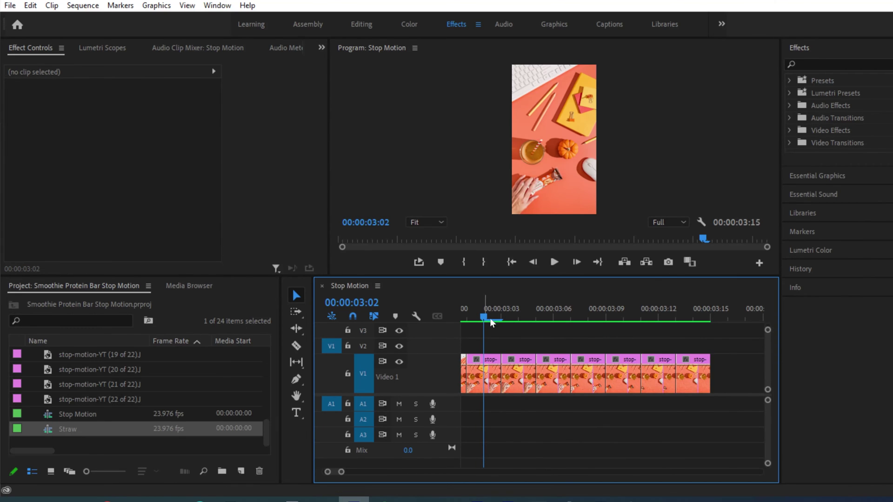
Step: Check that the grouped clips select together, and scrub through the protein bar frames after the Straw nest
left_click(524, 377)
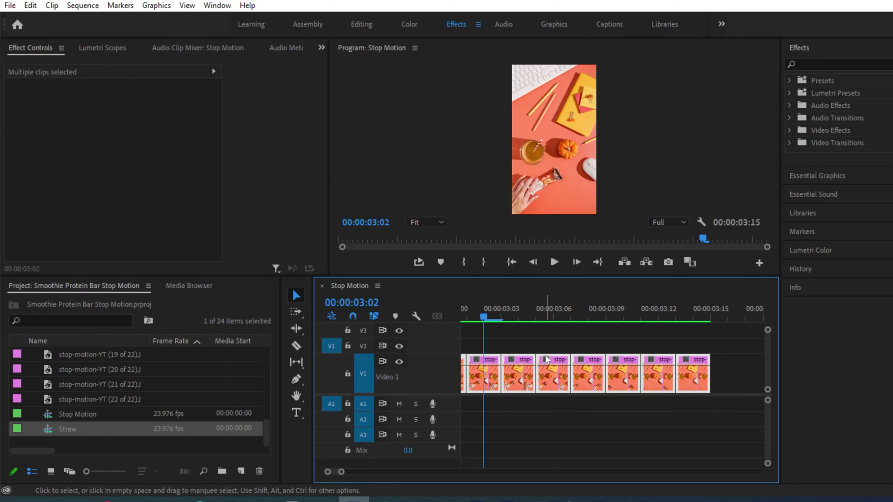
left_click(570, 422)
left_click(589, 379)
left_click(587, 411)
left_click(557, 377)
left_click_drag(483, 317, 614, 337)
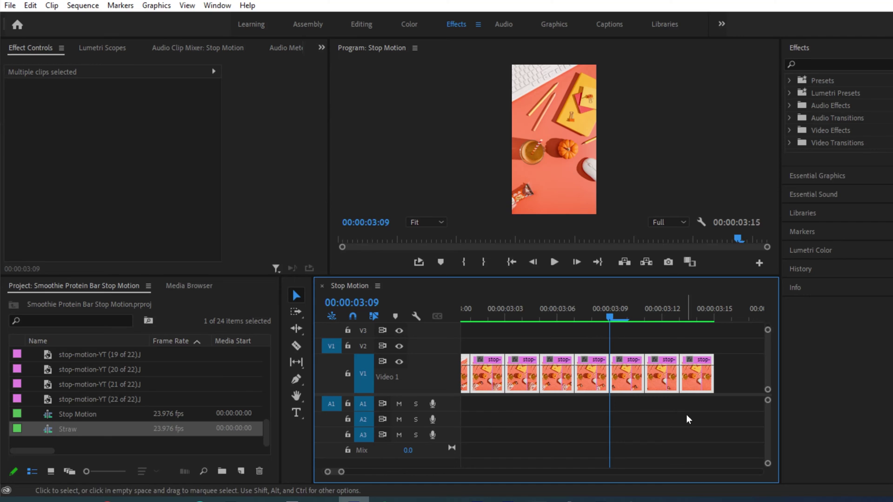
left_click_drag(503, 316, 610, 328)
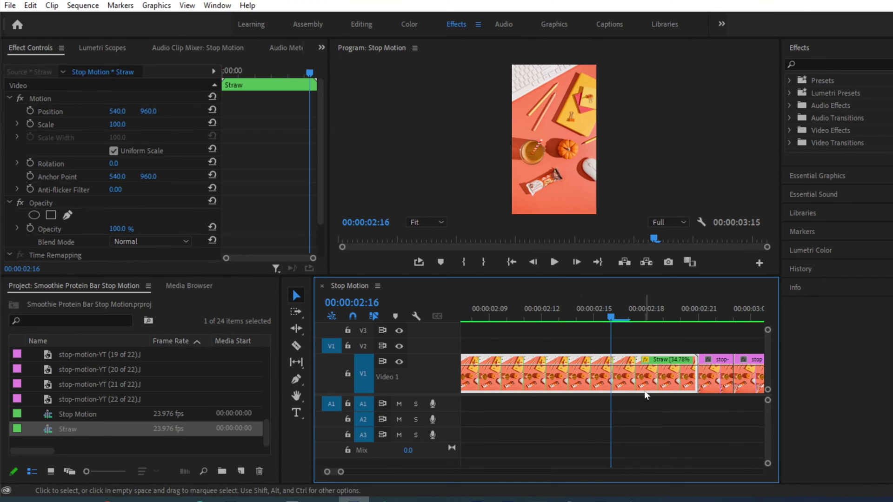
left_click_drag(610, 307, 670, 316)
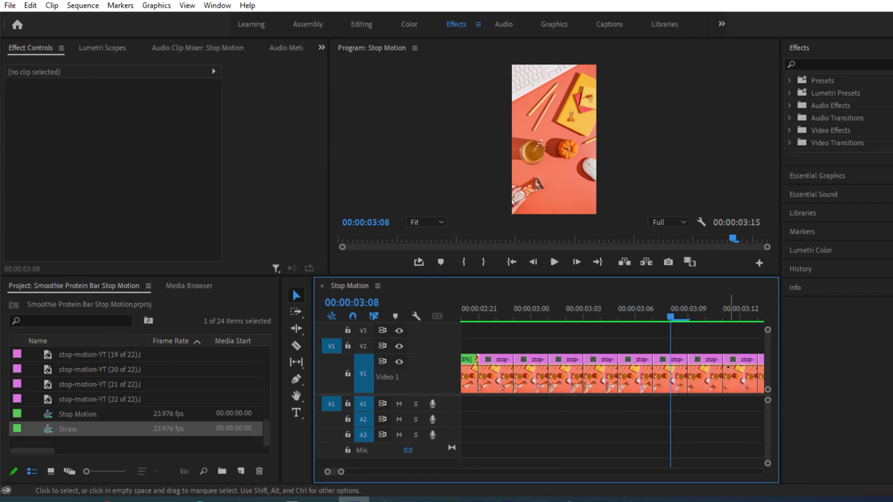
Step: Set the grouped protein bar clips' duration to 00:00:00:05 each, with ripple edit shifting the trailing clips
left_click(566, 378)
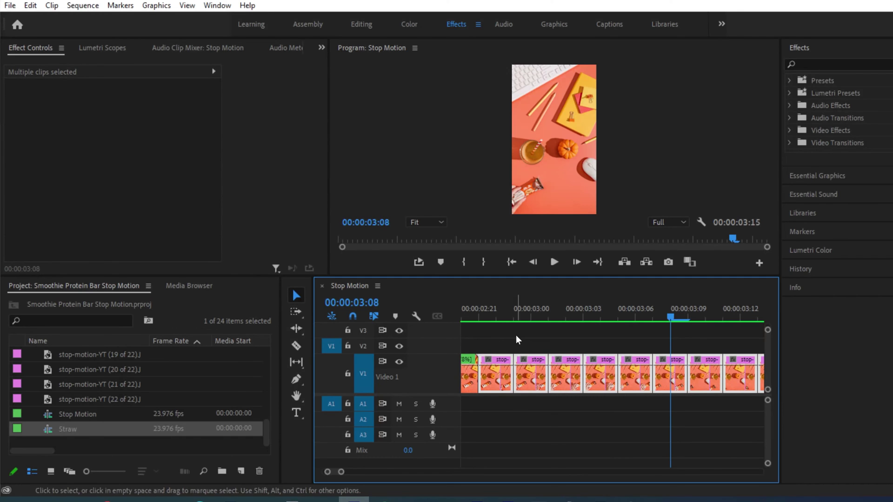
right_click(599, 374)
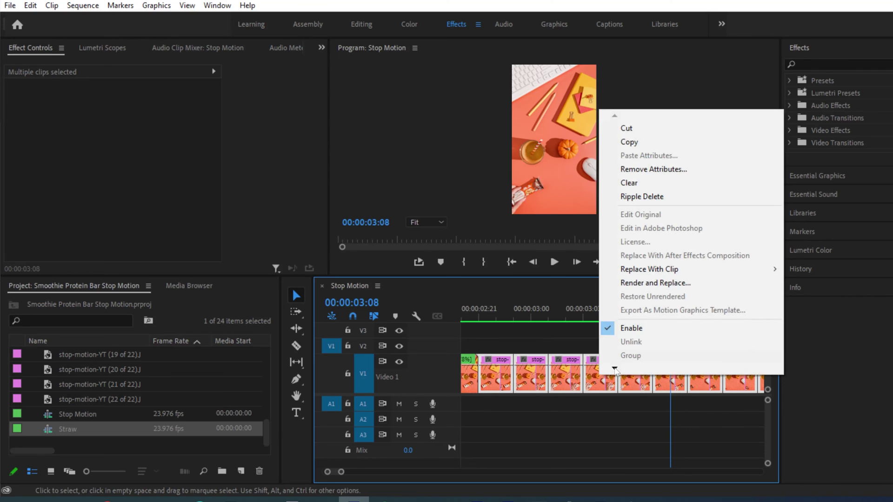
mouse_move(615, 369)
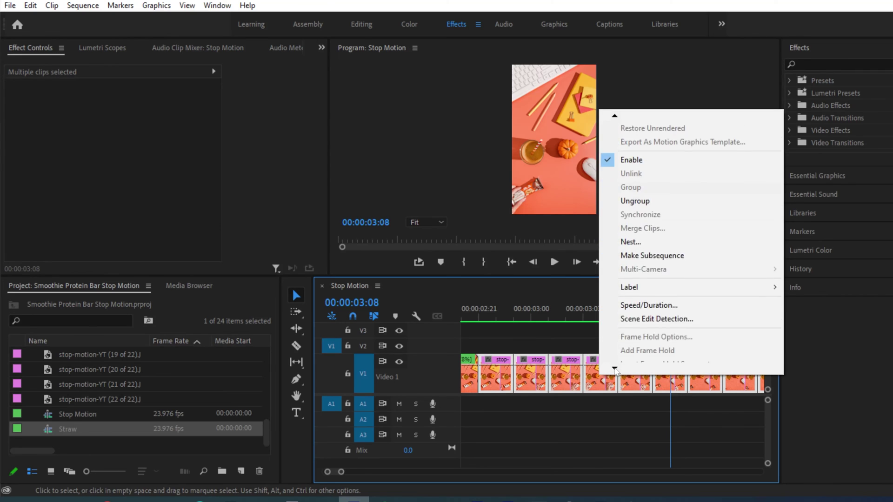
left_click(635, 293)
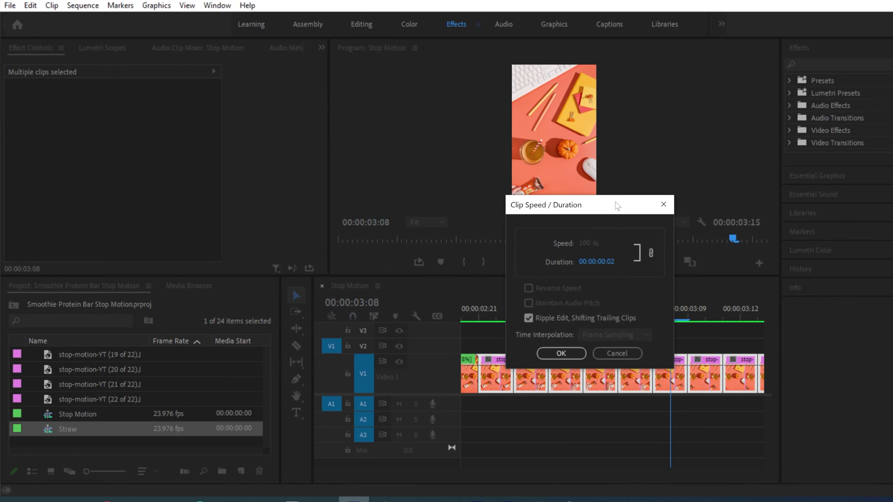
left_click(600, 259)
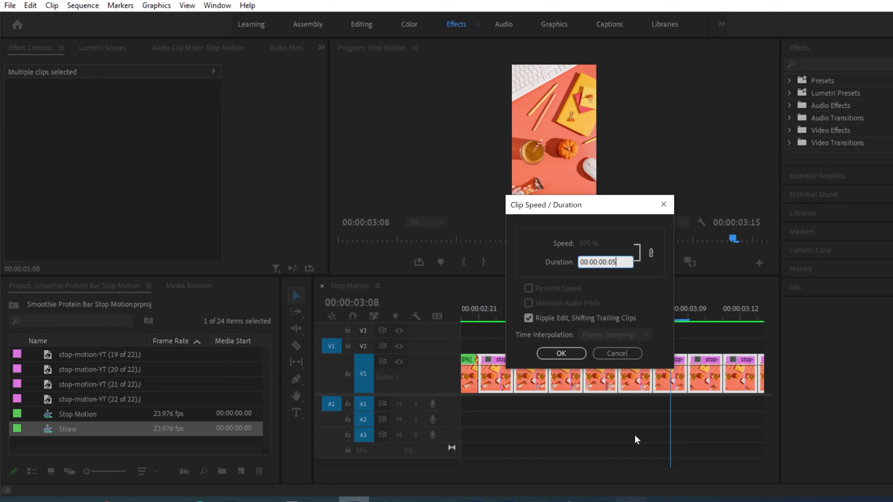
left_click(561, 354)
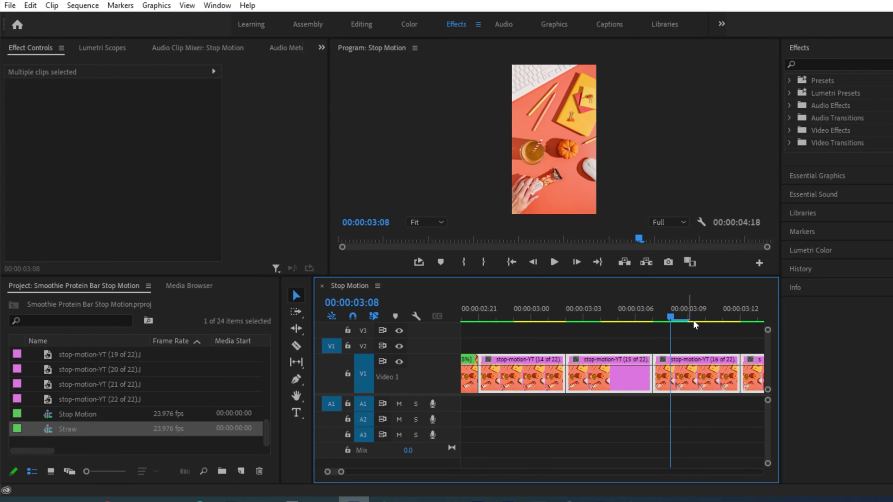
Step: Render the sequence In to Out with the five-frame protein bar clips and play it from the start
left_click(68, 6)
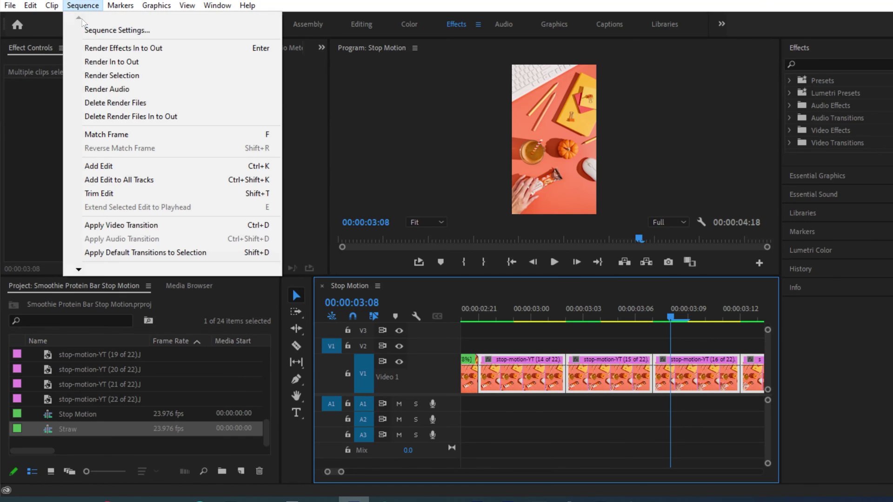
left_click(98, 60)
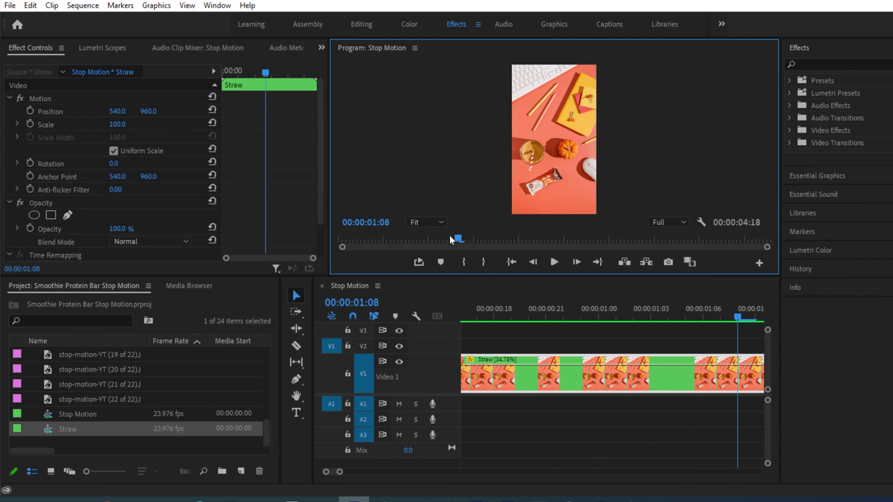
left_click_drag(458, 239, 249, 241)
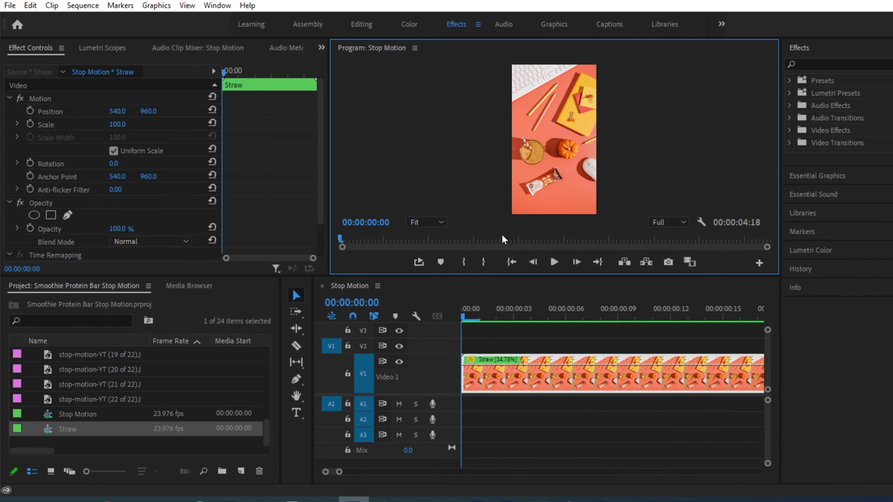
left_click(555, 261)
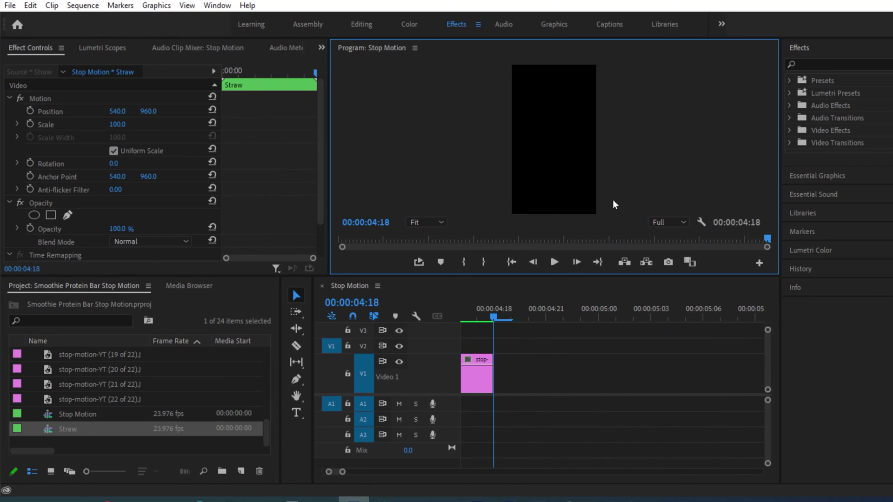
Step: Set the duration of the grouped protein bar clips to 00:00:00:04 each, keeping ripple edit on for the trailing clips
left_click(547, 404)
left_click_drag(493, 316, 602, 332)
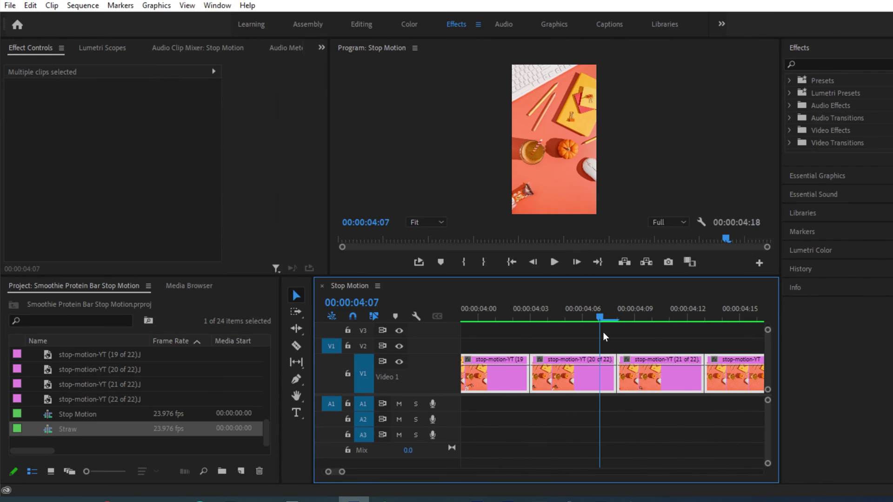
right_click(569, 372)
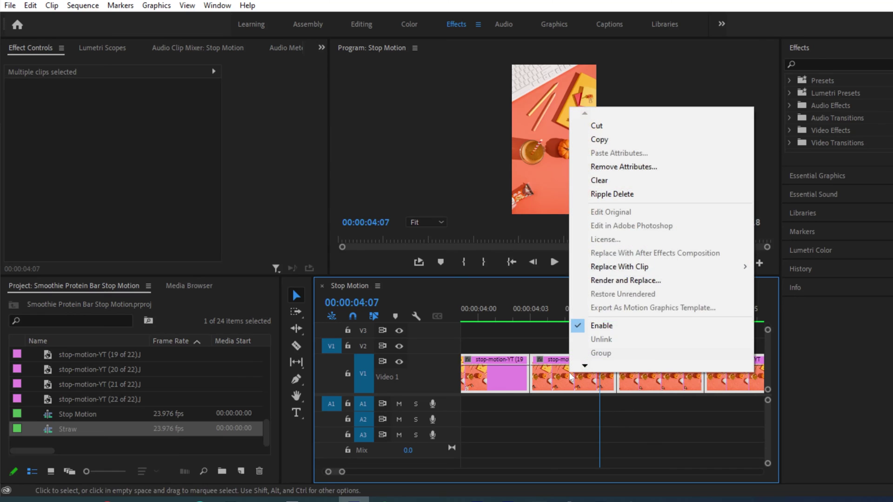
mouse_move(584, 365)
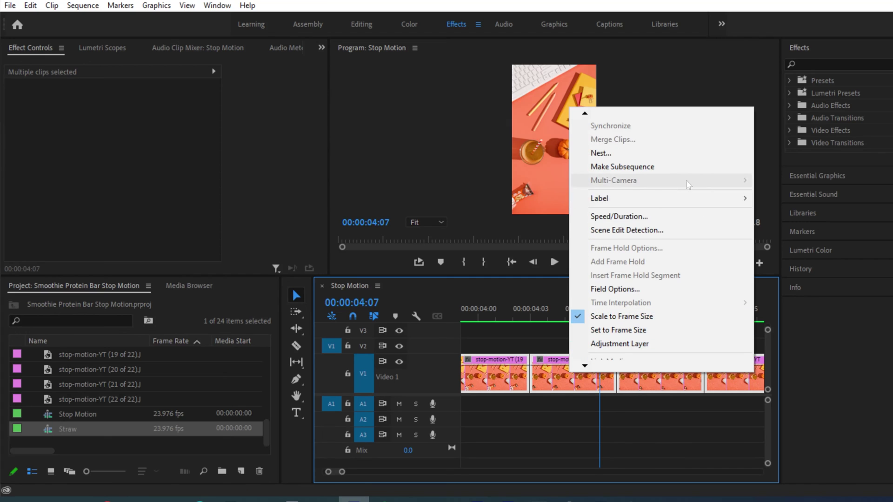
left_click(641, 217)
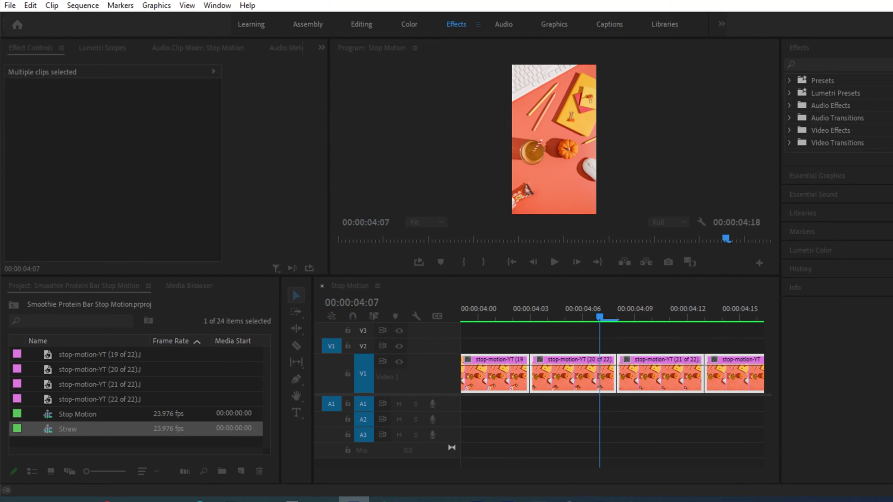
left_click(575, 255)
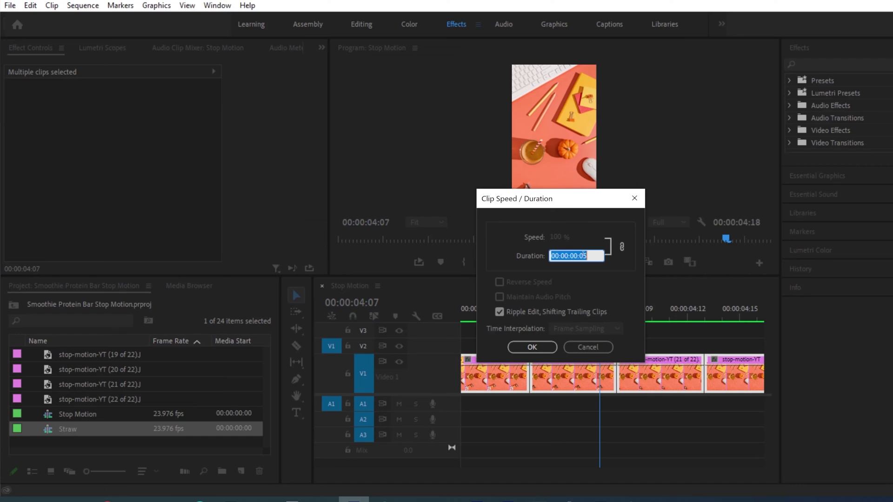
left_click(589, 255)
key("BackSpace")
type("4")
left_click(540, 347)
Step: Render the sequence In to Out with the four-frame protein bar clips, play it, and return the playhead to the start
left_click(82, 6)
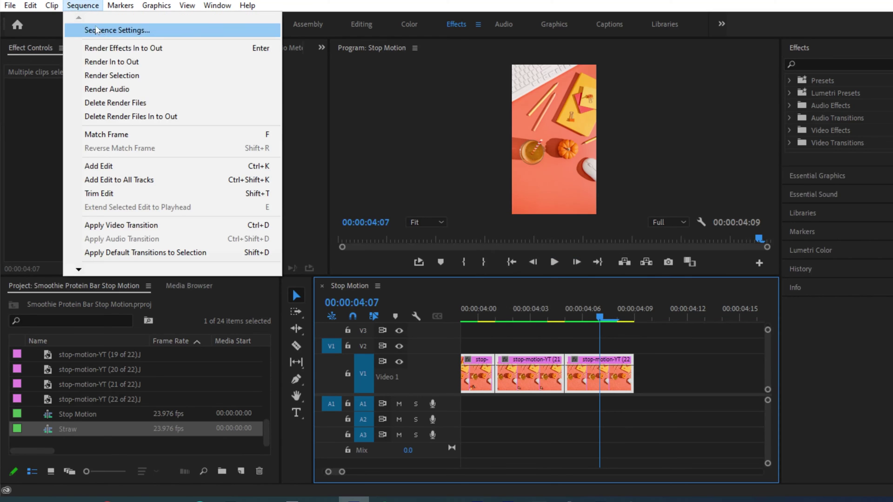
left_click(112, 62)
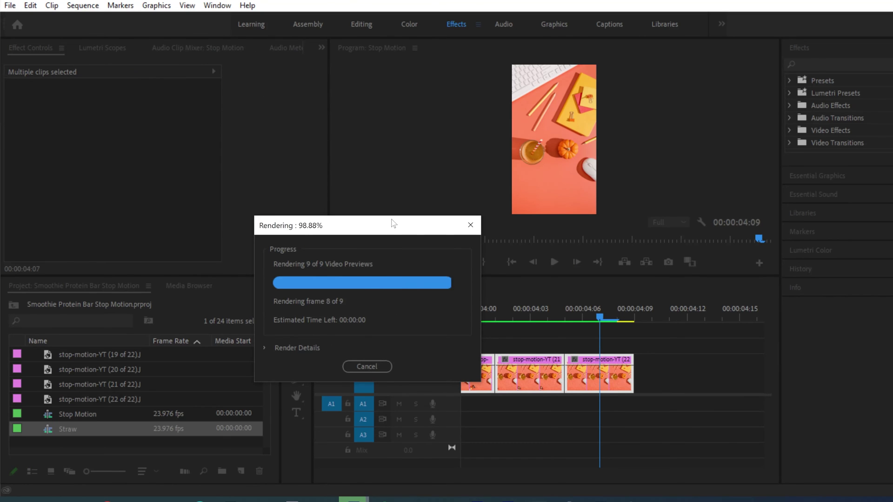
left_click(554, 262)
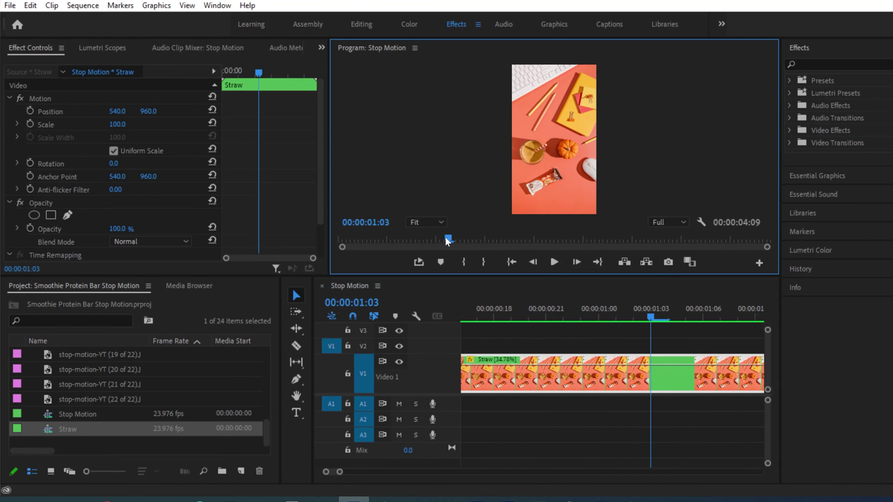
left_click_drag(448, 238, 324, 240)
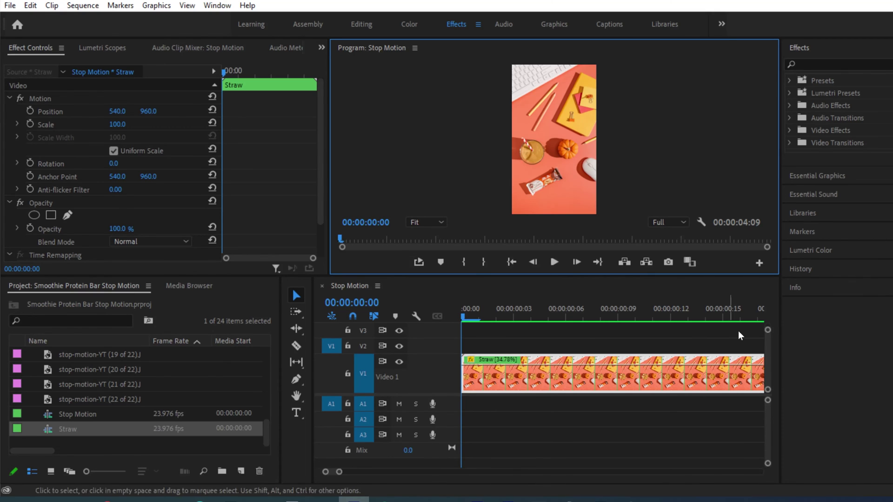
Step: Enable loop playback for the Stop Motion sequence and play it repeatedly to review the timing
left_click(417, 262)
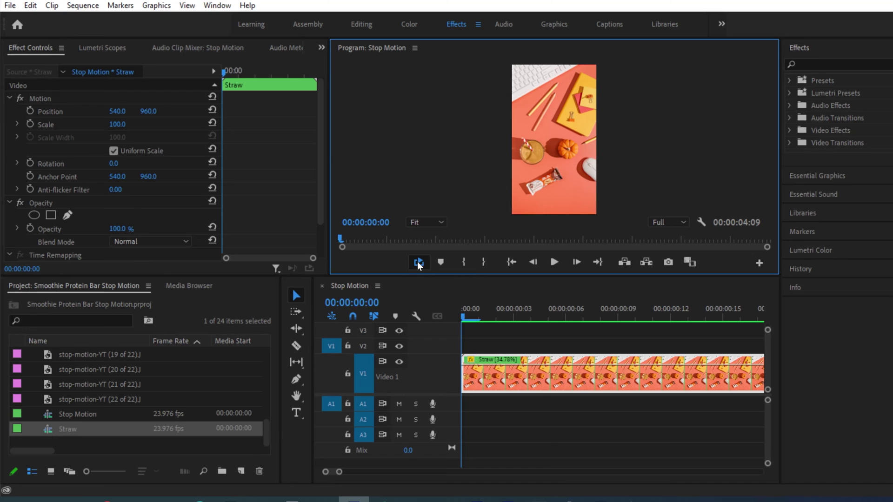
left_click(555, 261)
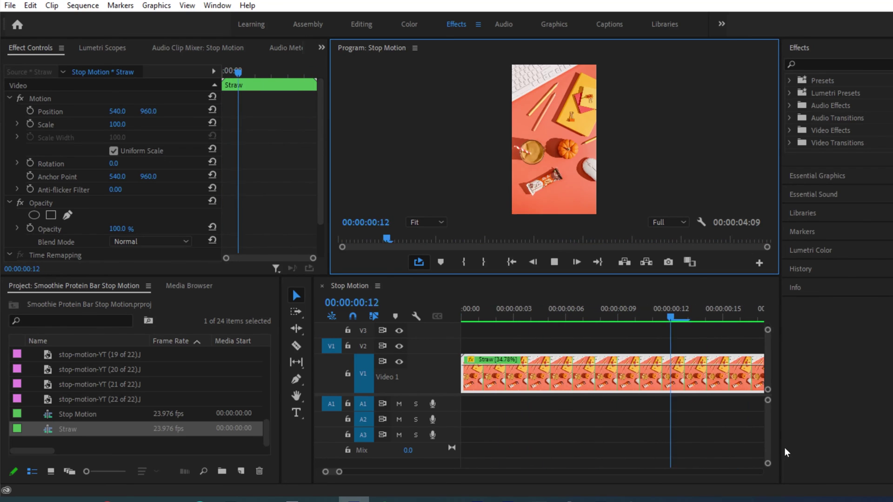
left_click(554, 262)
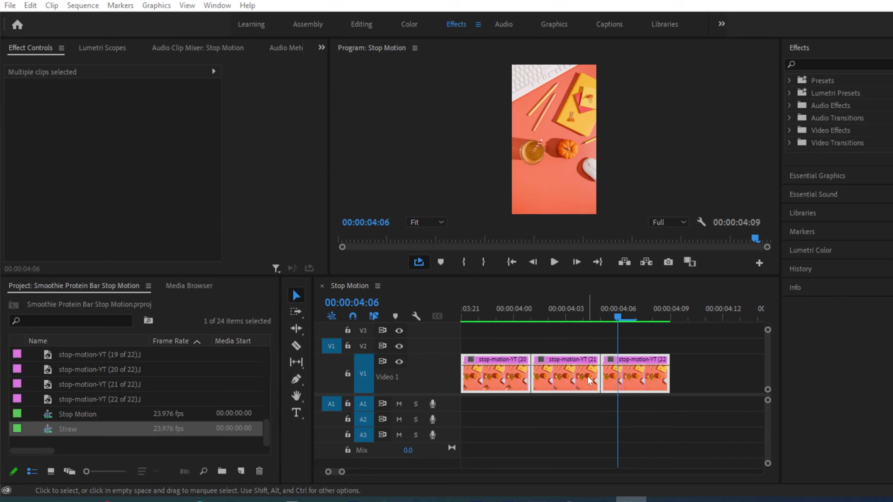
Step: Ungroup the protein bar clips at the end of the sequence
left_click(584, 409)
left_click(637, 381)
right_click(638, 381)
mouse_move(653, 372)
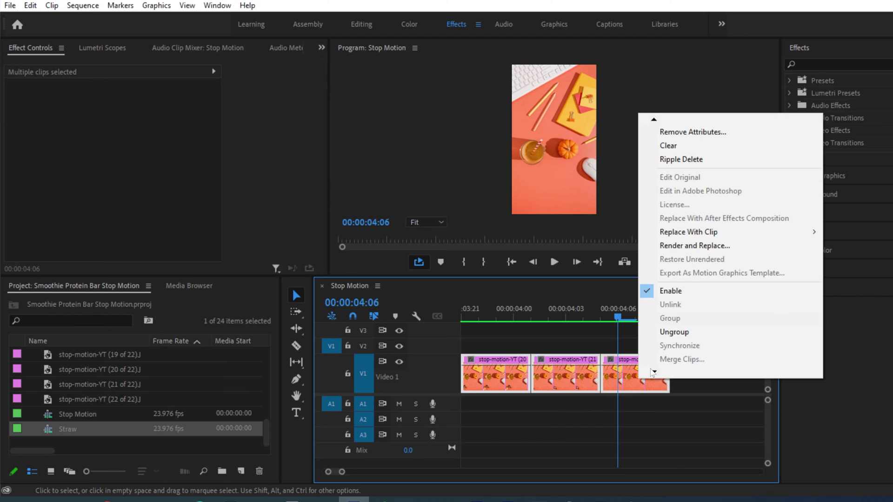
left_click(674, 332)
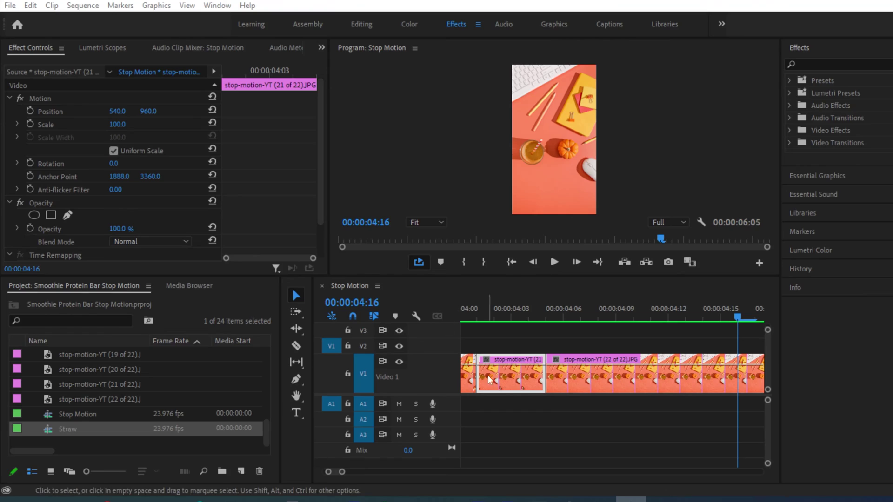
left_click(489, 379)
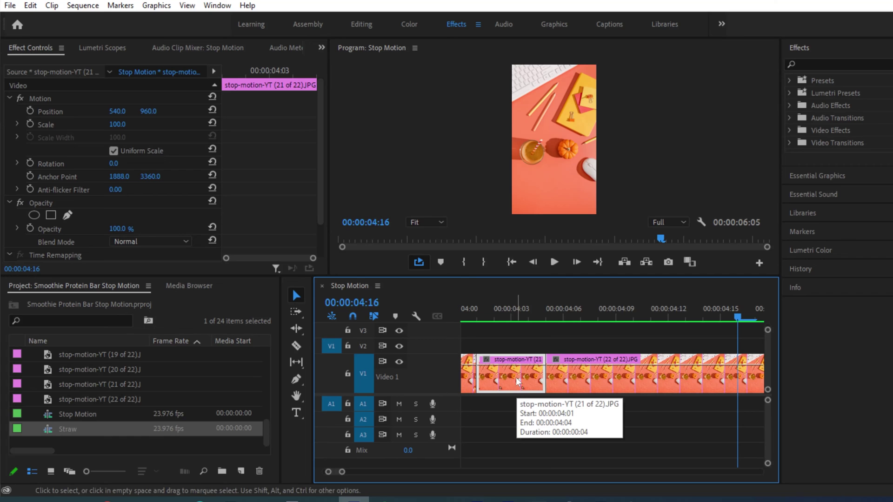
key("ctrl+r")
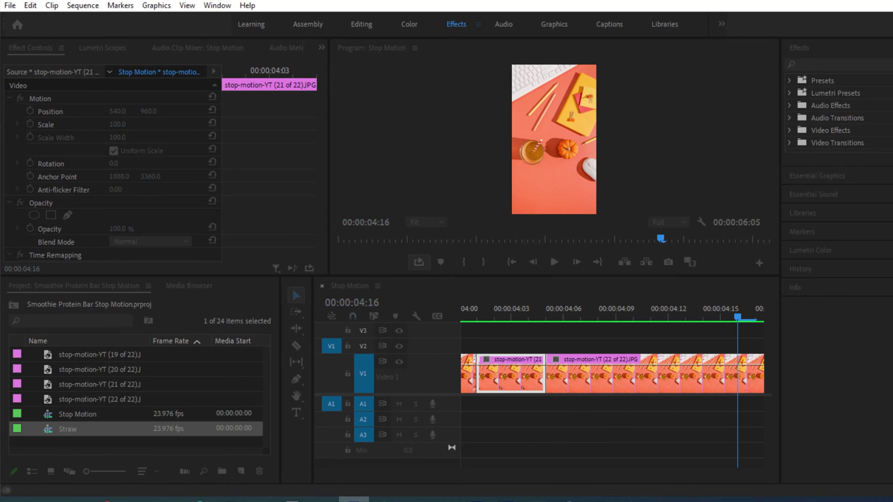
left_click_drag(564, 136, 614, 189)
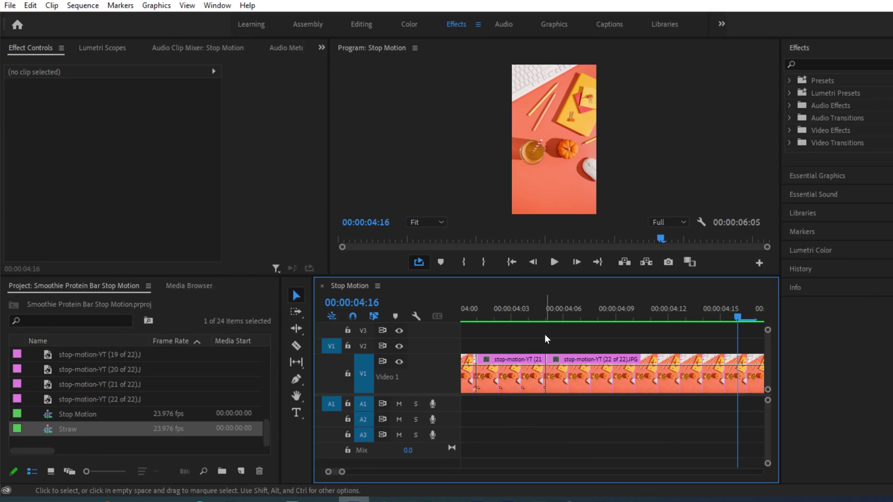
Step: Export the sequence as Stop Motion_1.mp4 in H.264 with the Match Source - High bitrate preset, and play the exported video
left_click(11, 7)
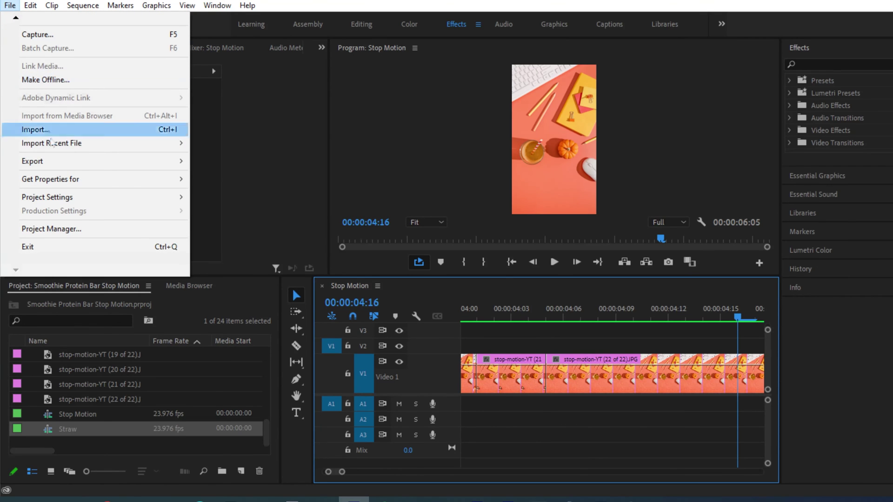
mouse_move(76, 163)
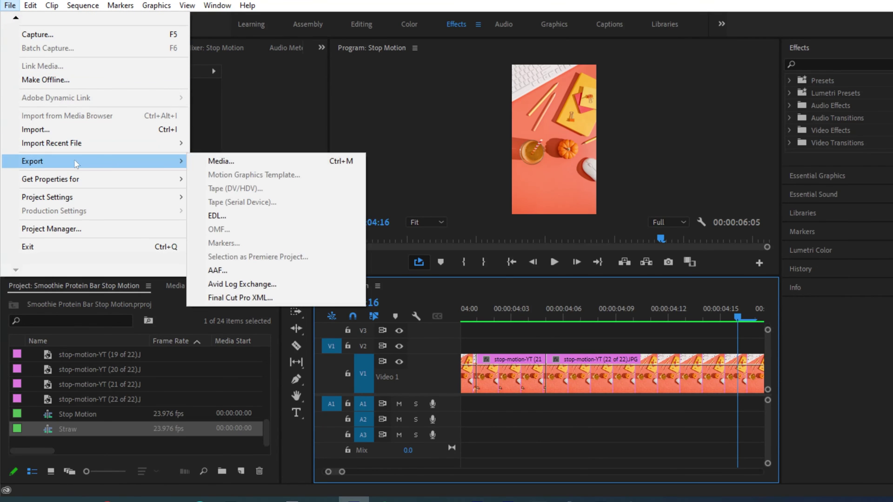
left_click(213, 161)
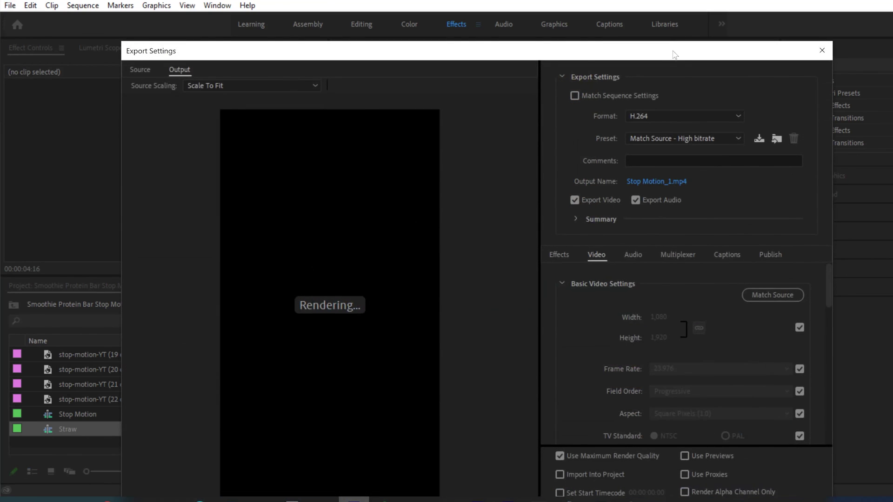
left_click_drag(678, 15, 682, 5)
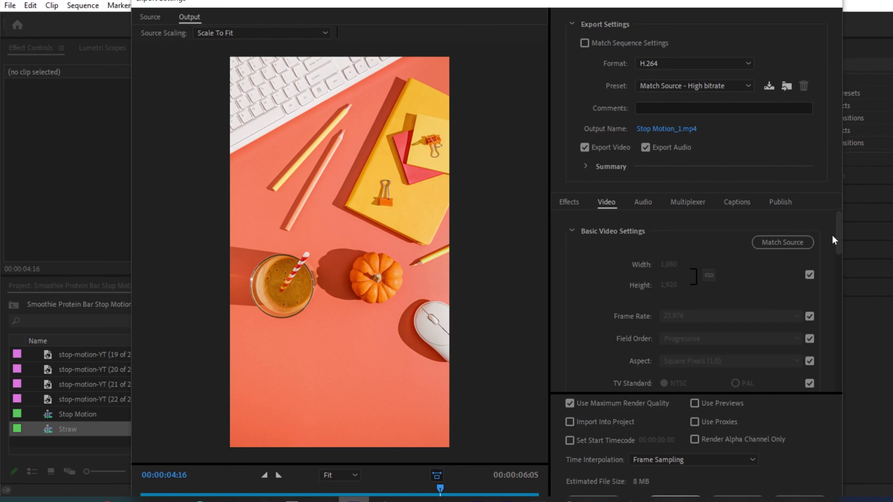
left_click_drag(838, 230, 838, 300)
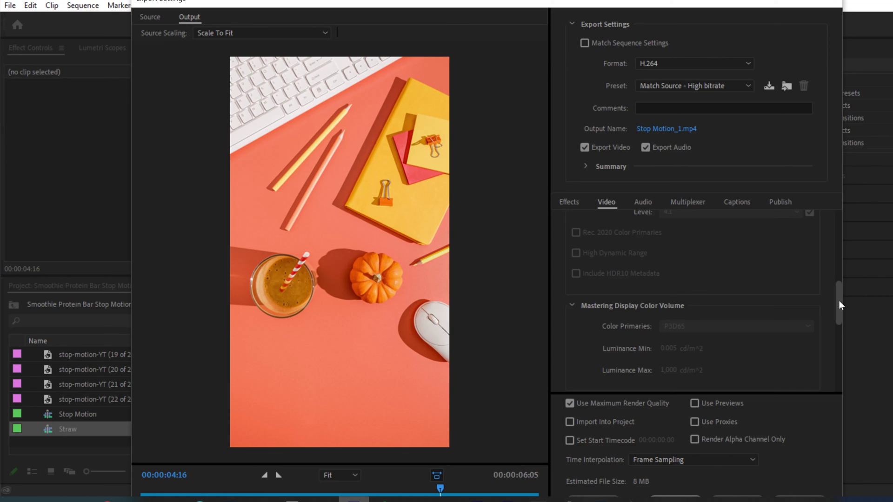
left_click_drag(838, 296, 850, 343)
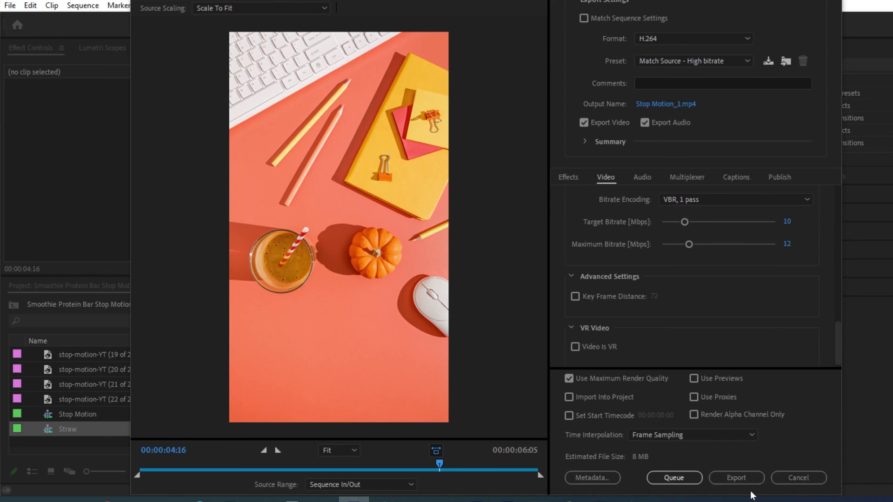
left_click(737, 475)
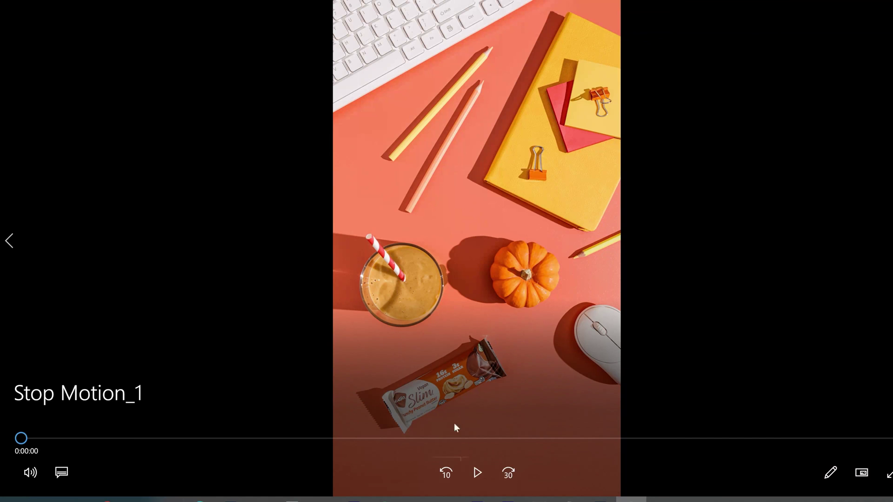
left_click(477, 473)
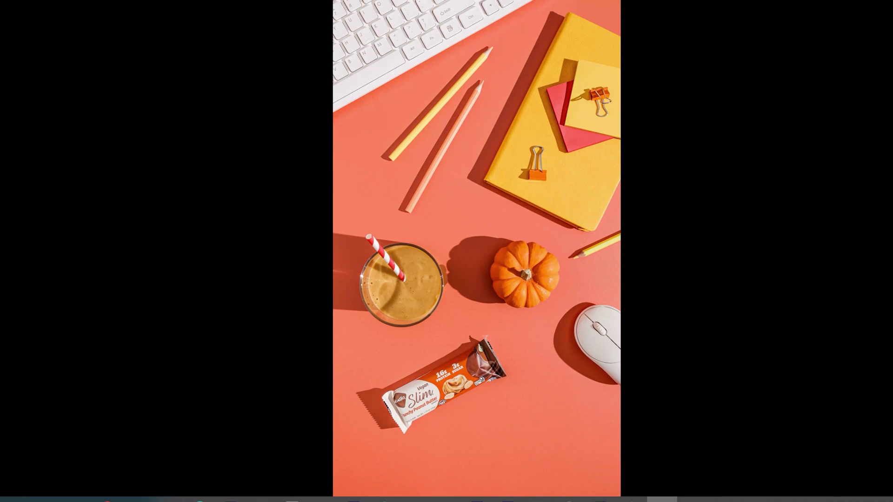